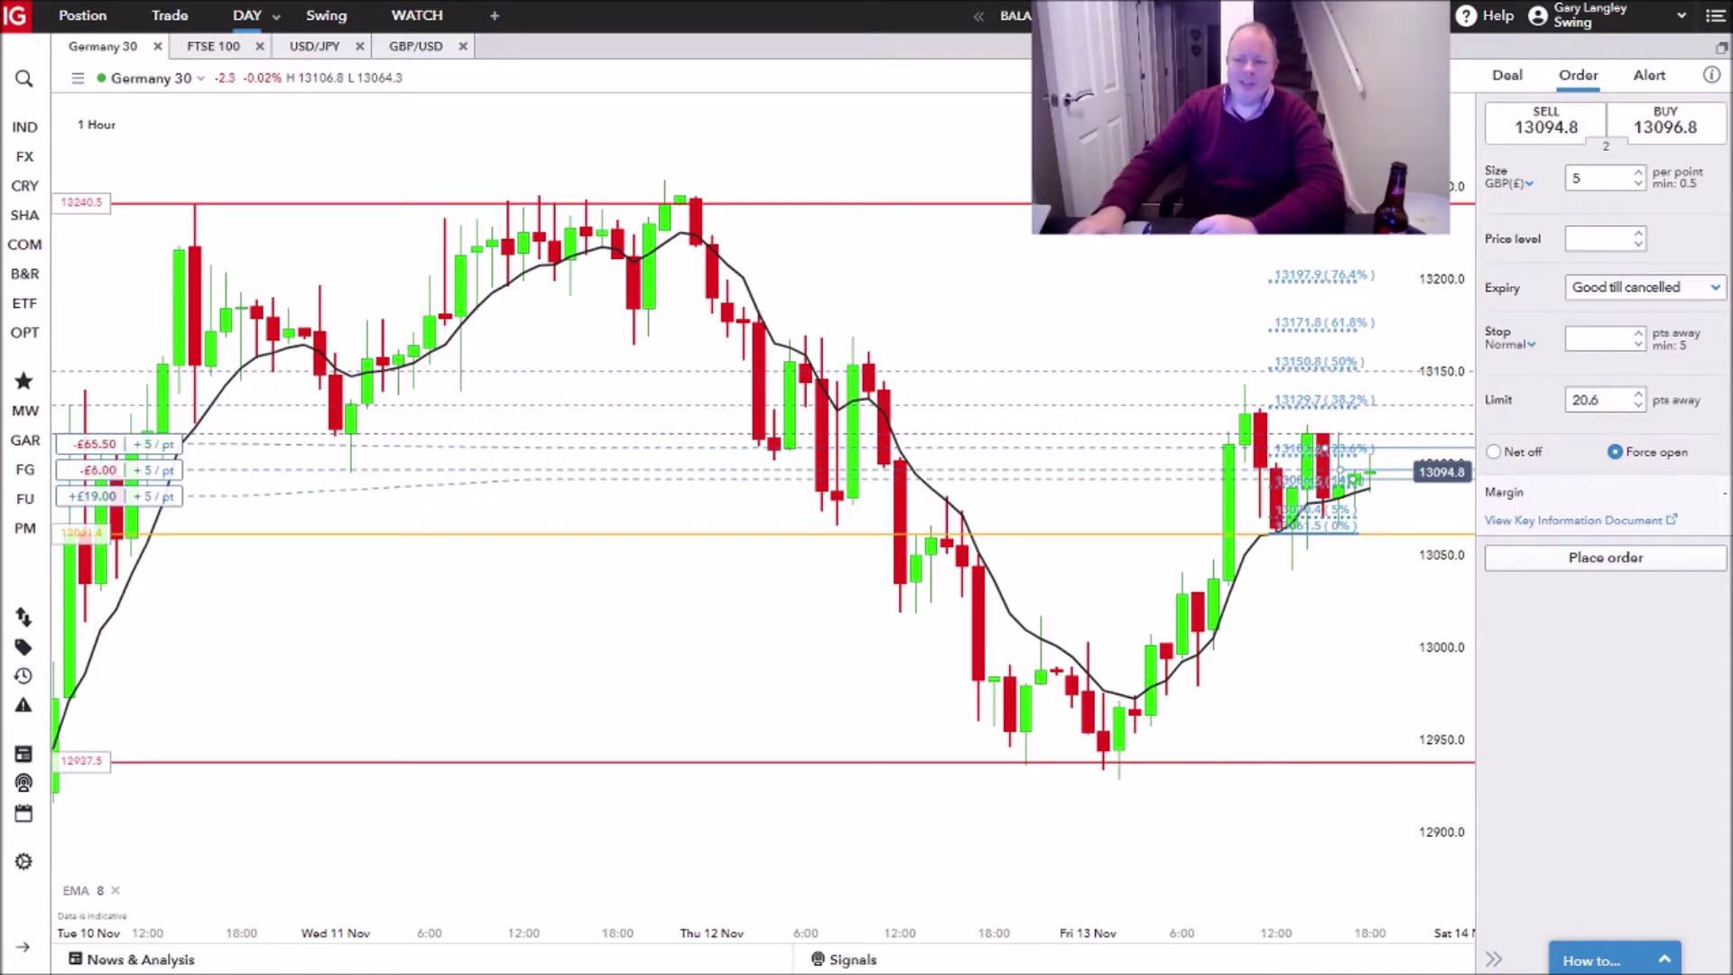
Dismiss the unplaced order ticket and view the recent Germany 30 candles and Fibonacci levels on the 1-hour chart.
{"action": "left_click", "coordinate": [1387, 361]}
{"action": "left_click_drag", "start_coordinate": [1404, 333], "coordinate": [889, 363]}
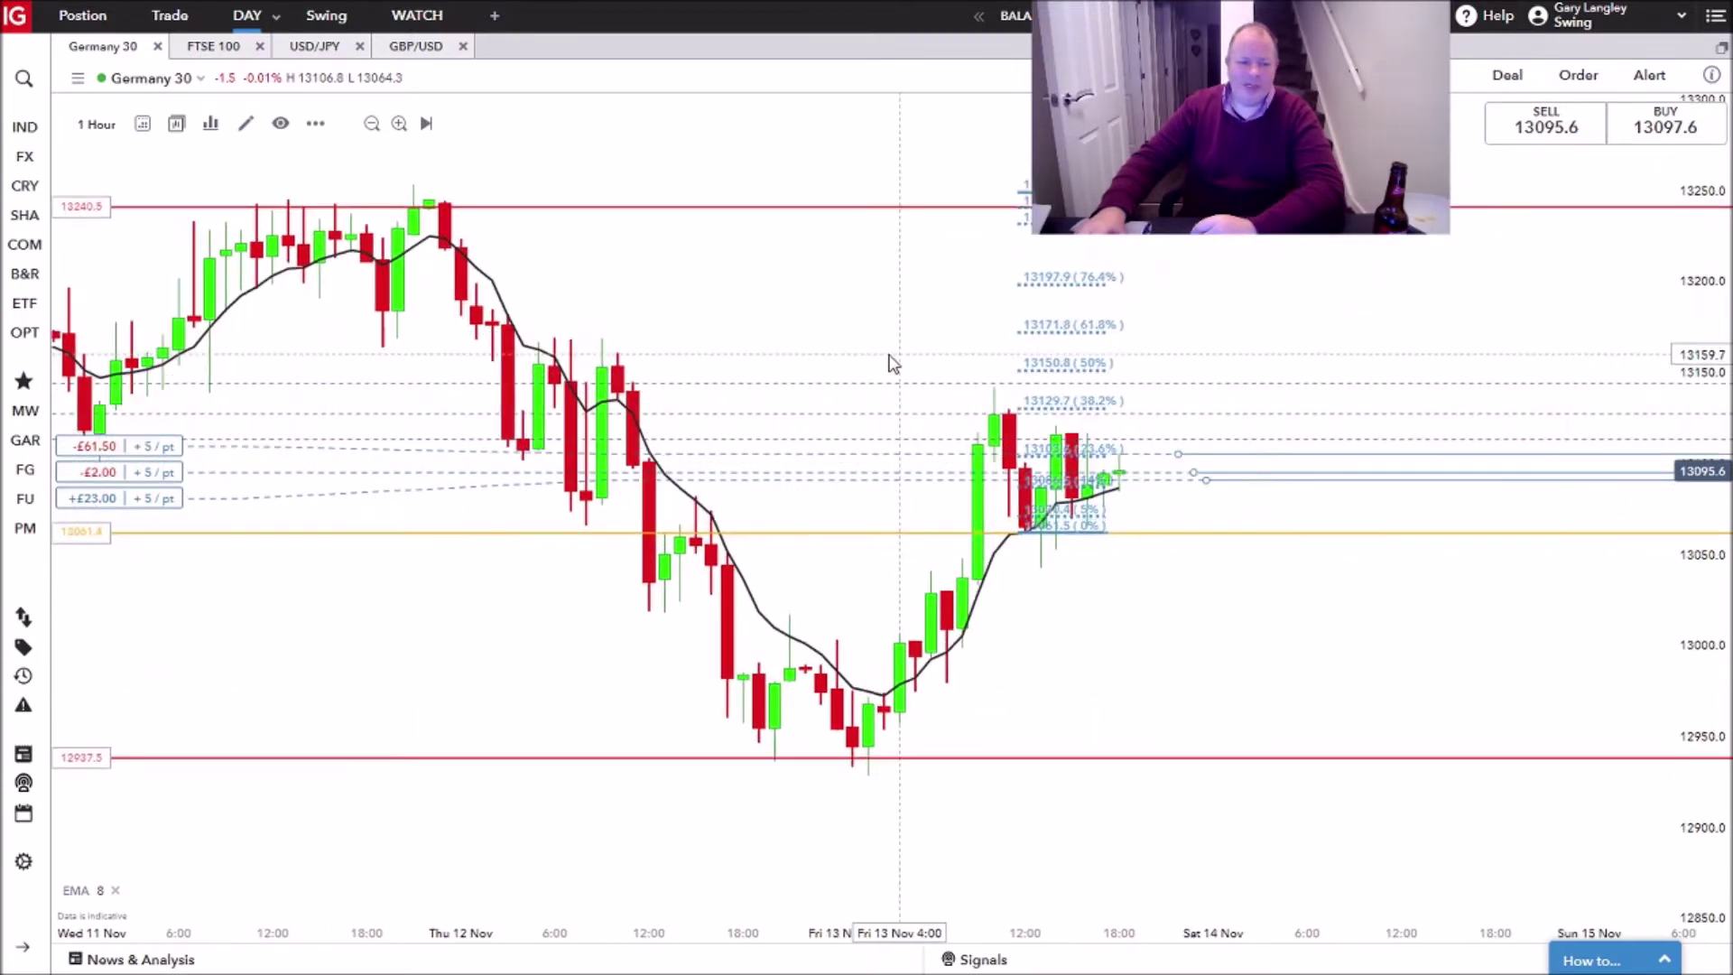
{"action": "left_click_drag", "start_coordinate": [1087, 596], "coordinate": [1040, 677]}
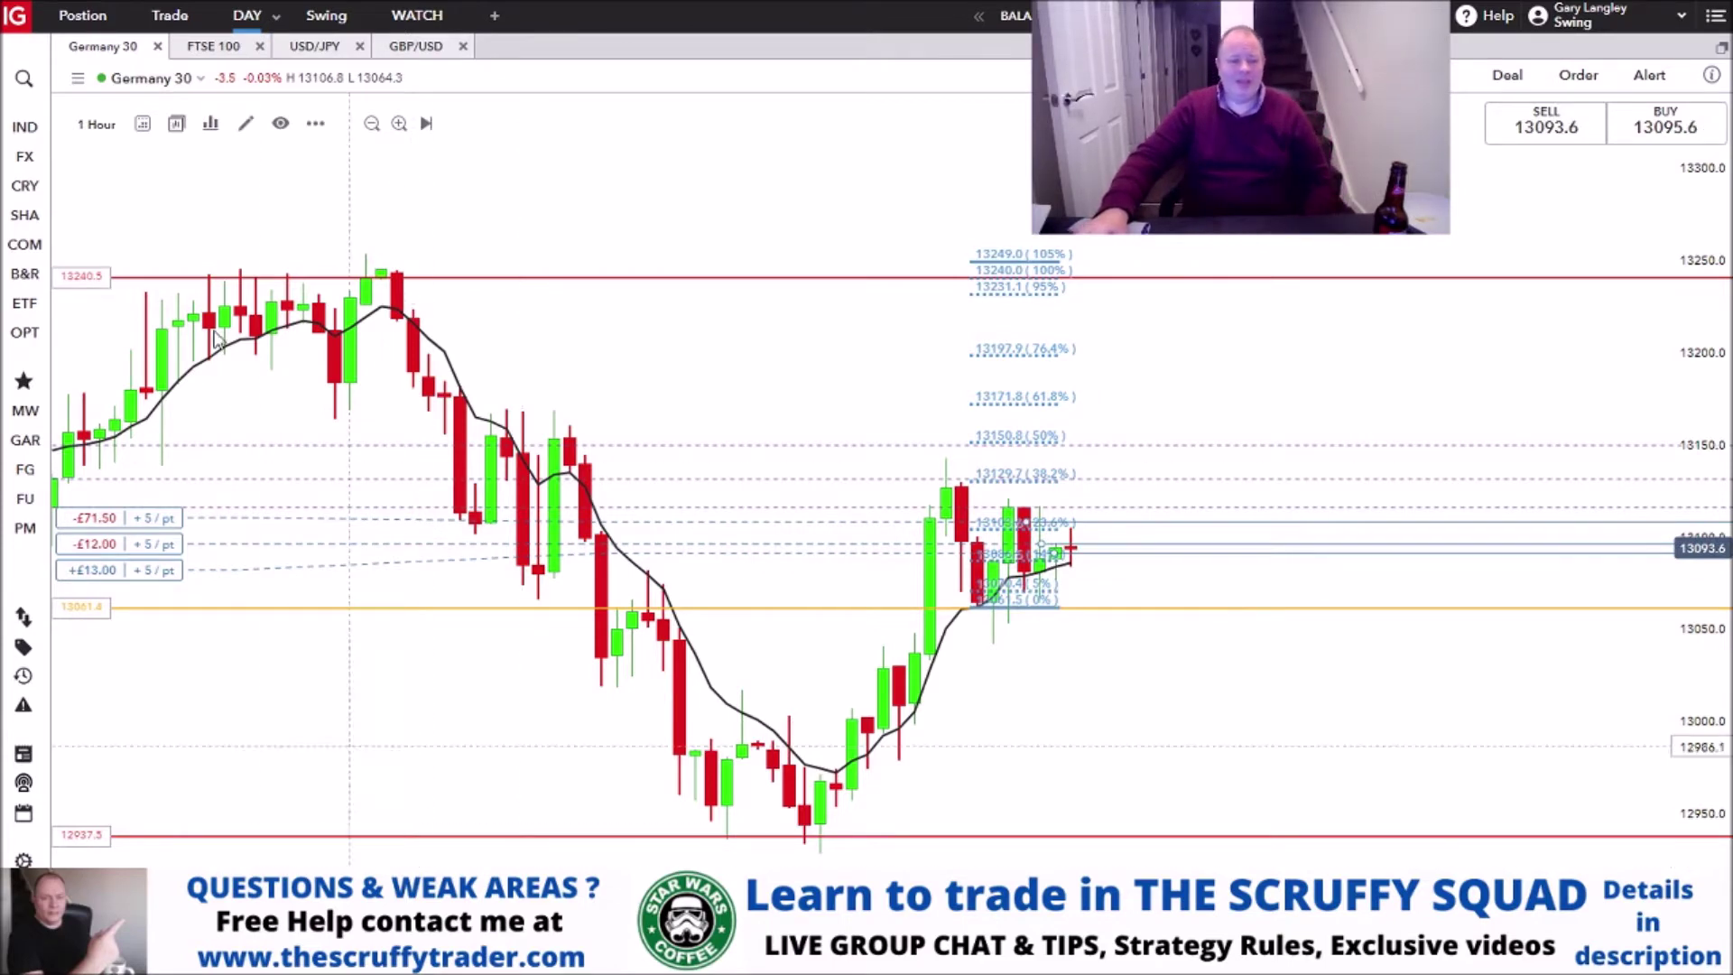
Switch the Germany 30 chart to the 4-hour timeframe and examine the longer-term trend up to the latest candles.
{"action": "left_click", "coordinate": [107, 128]}
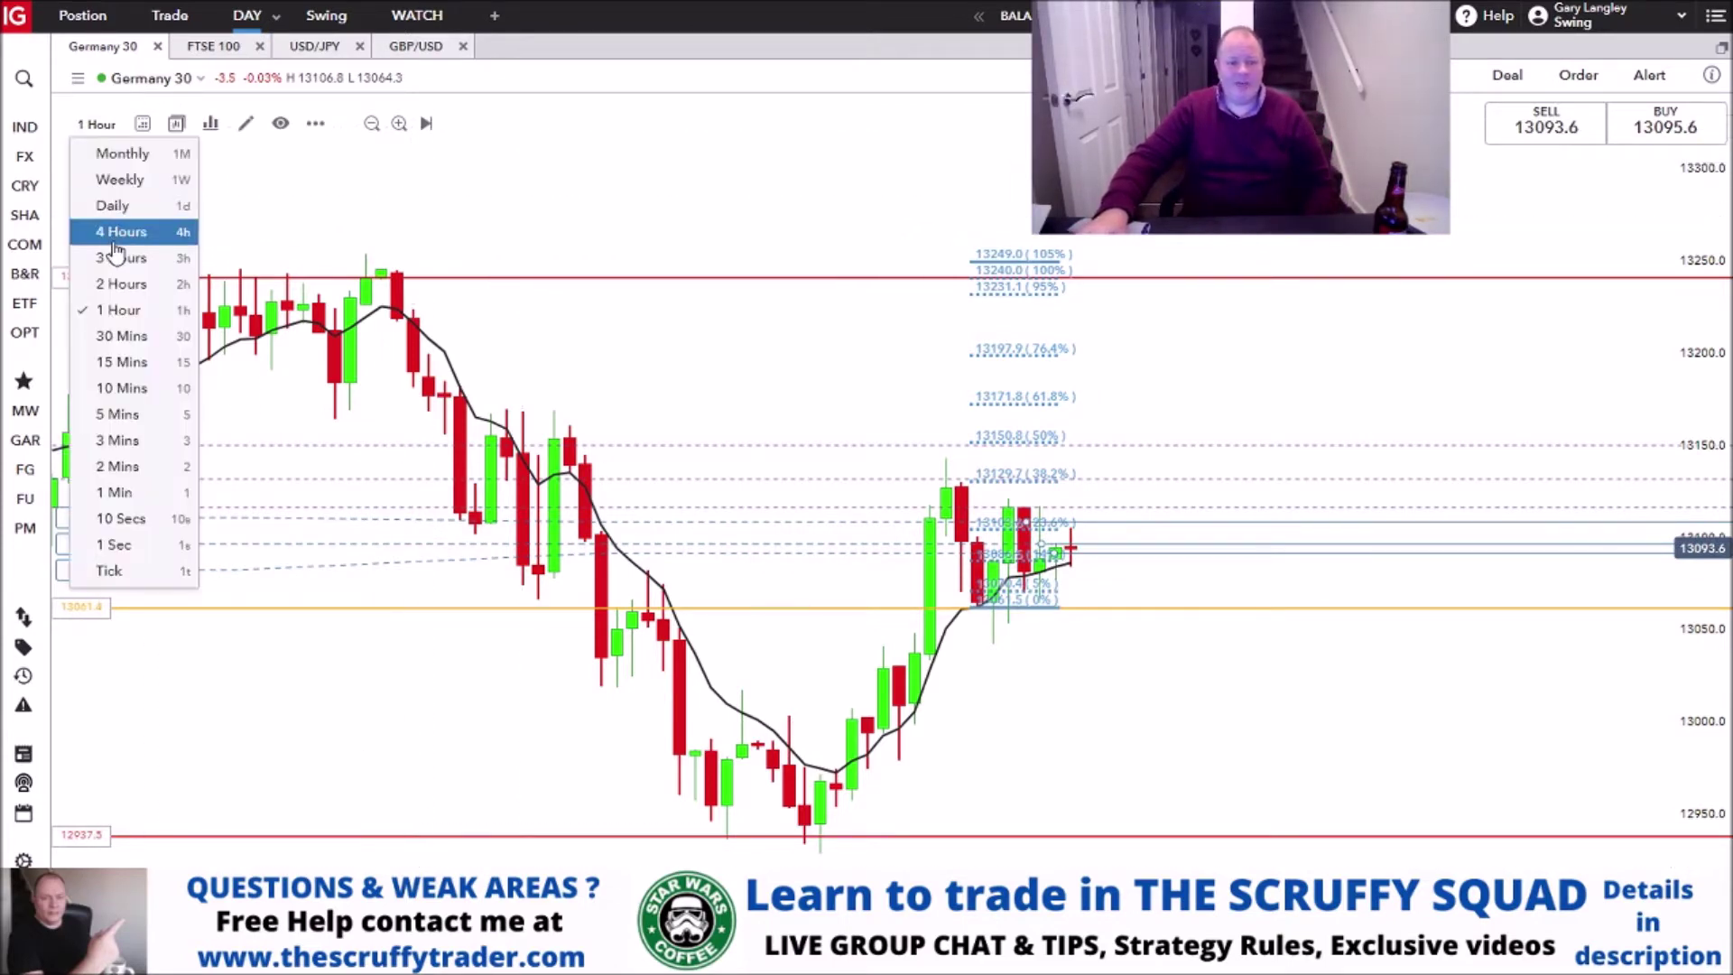
{"action": "left_click", "coordinate": [115, 240]}
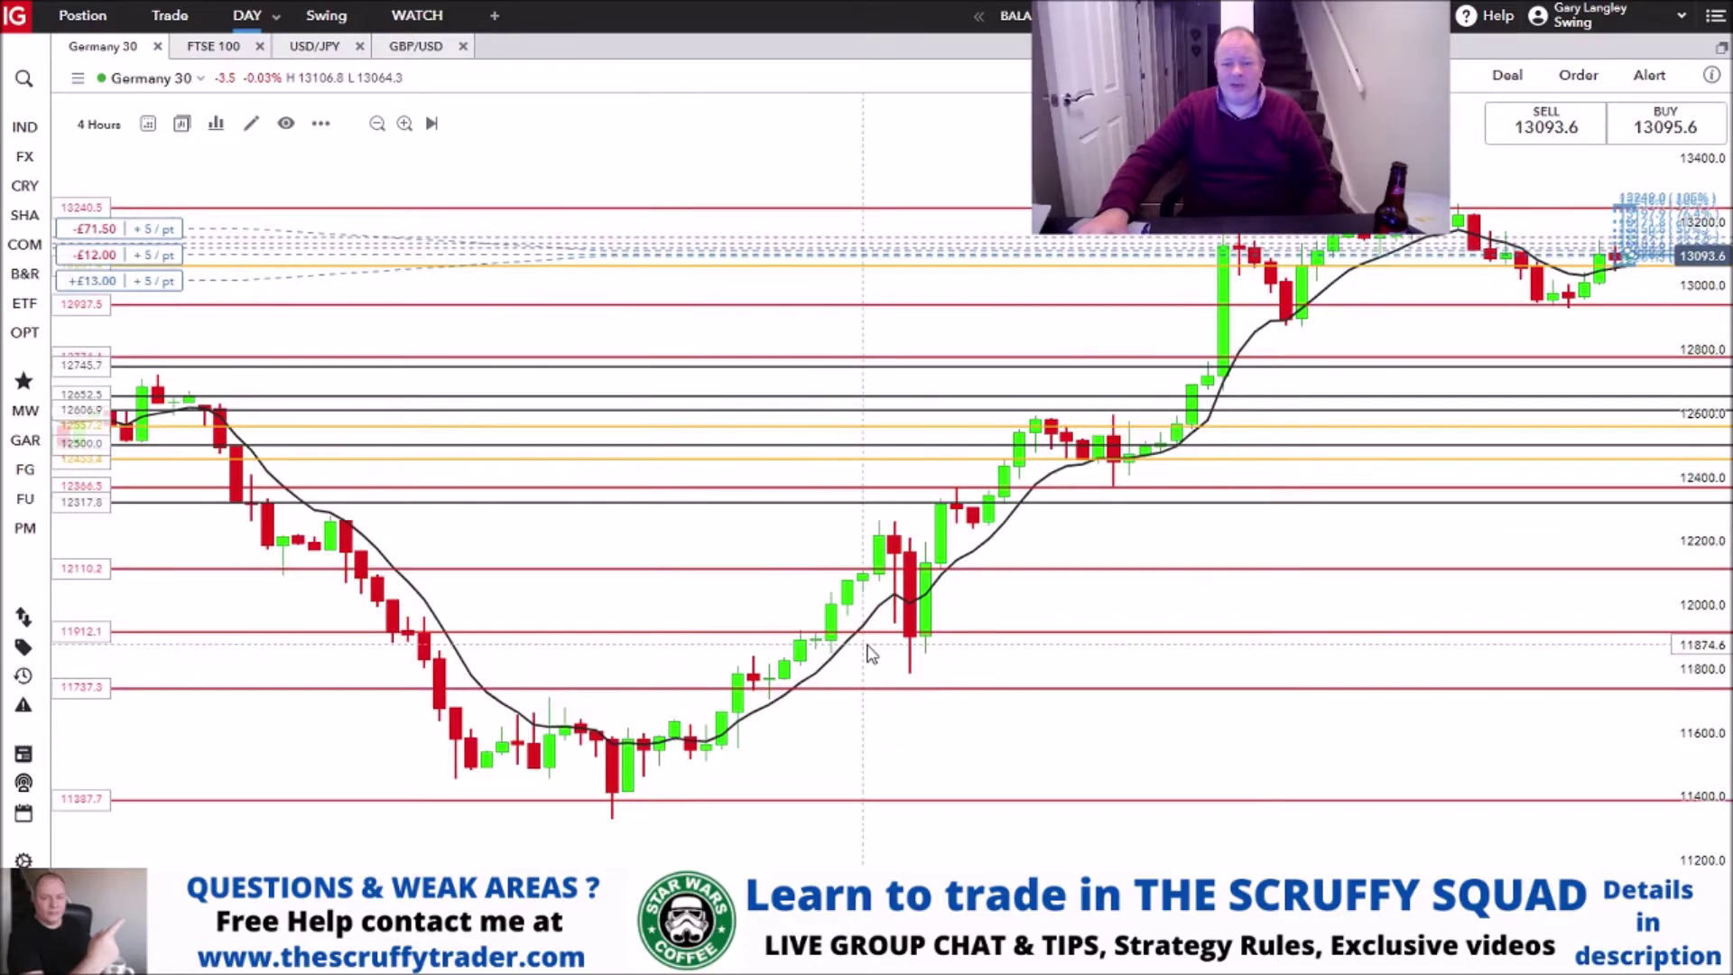
{"action": "left_click_drag", "start_coordinate": [798, 731], "coordinate": [859, 622]}
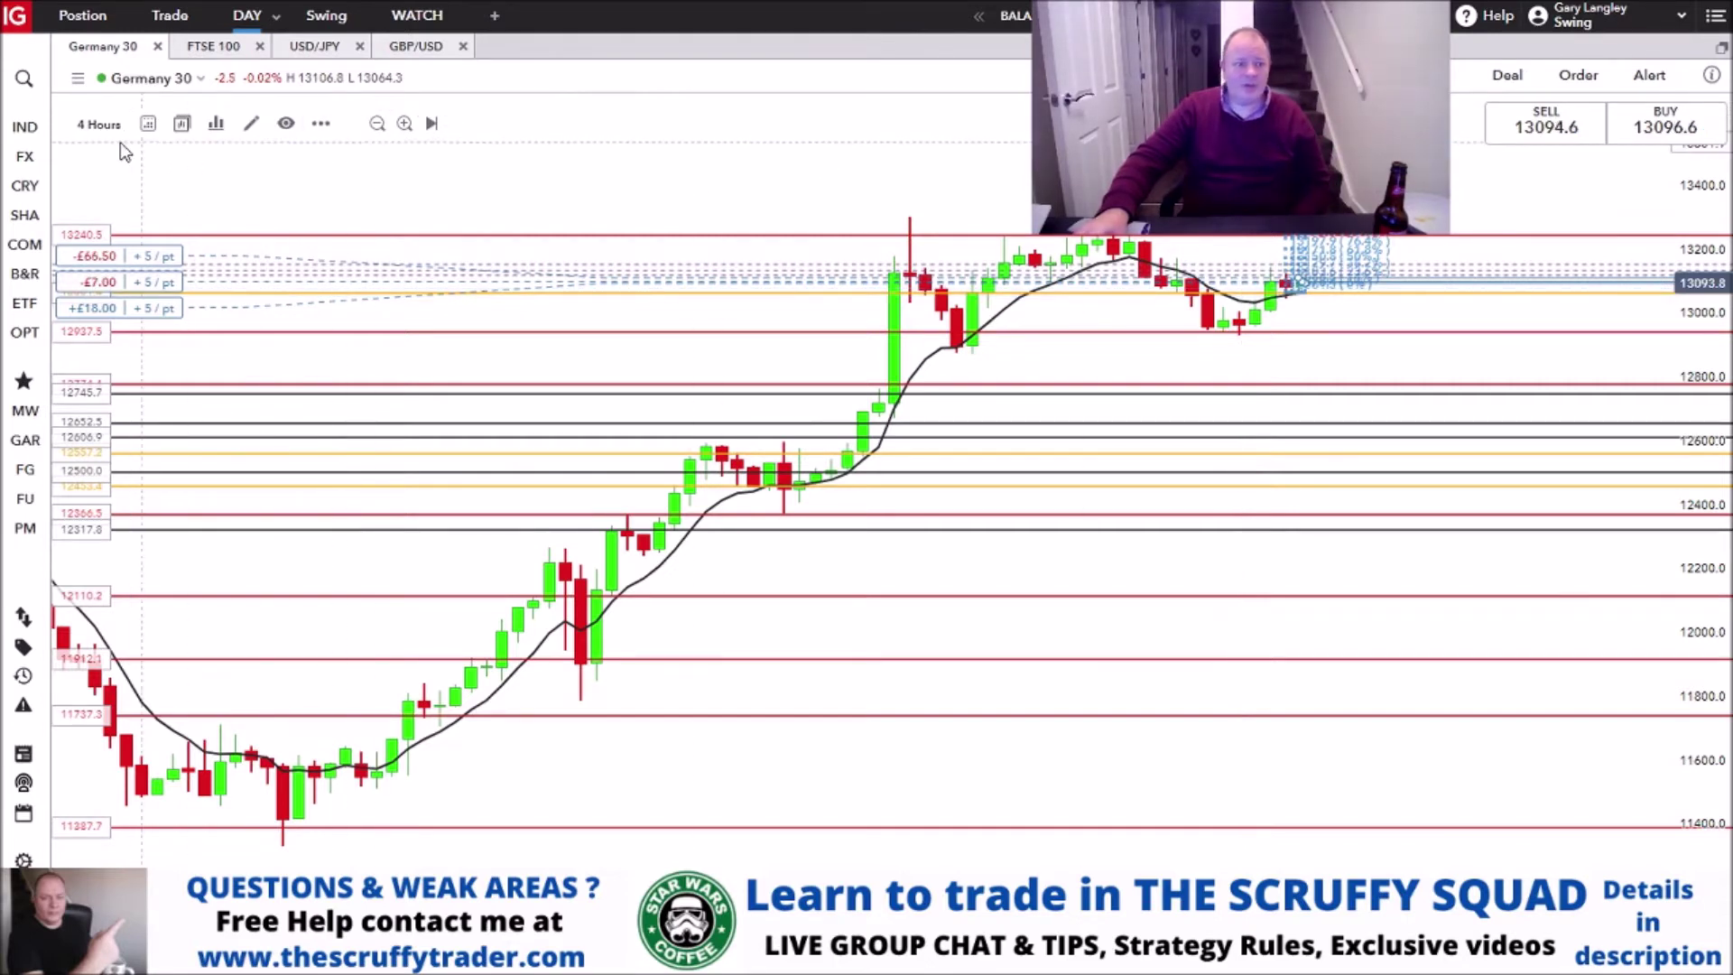
Return the Germany 30 chart to the 1-hour timeframe and examine the latest candles against the moving average.
{"action": "left_click", "coordinate": [99, 126]}
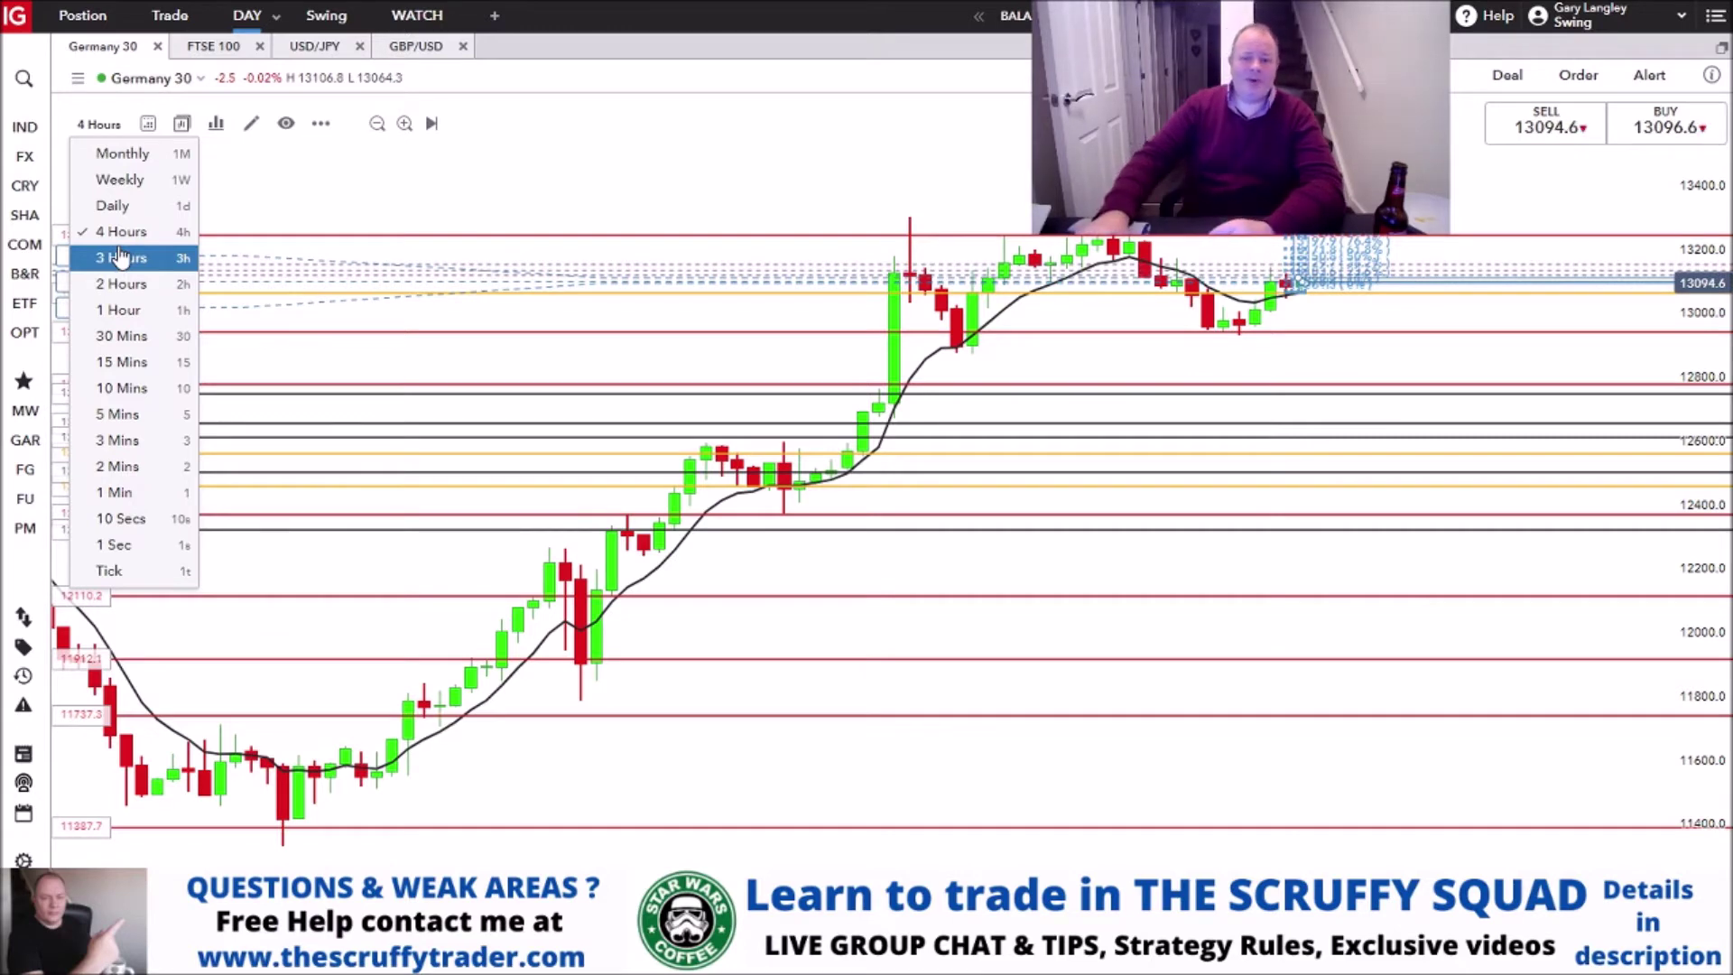
{"action": "left_click", "coordinate": [121, 309]}
{"action": "left_click_drag", "start_coordinate": [905, 599], "coordinate": [677, 588]}
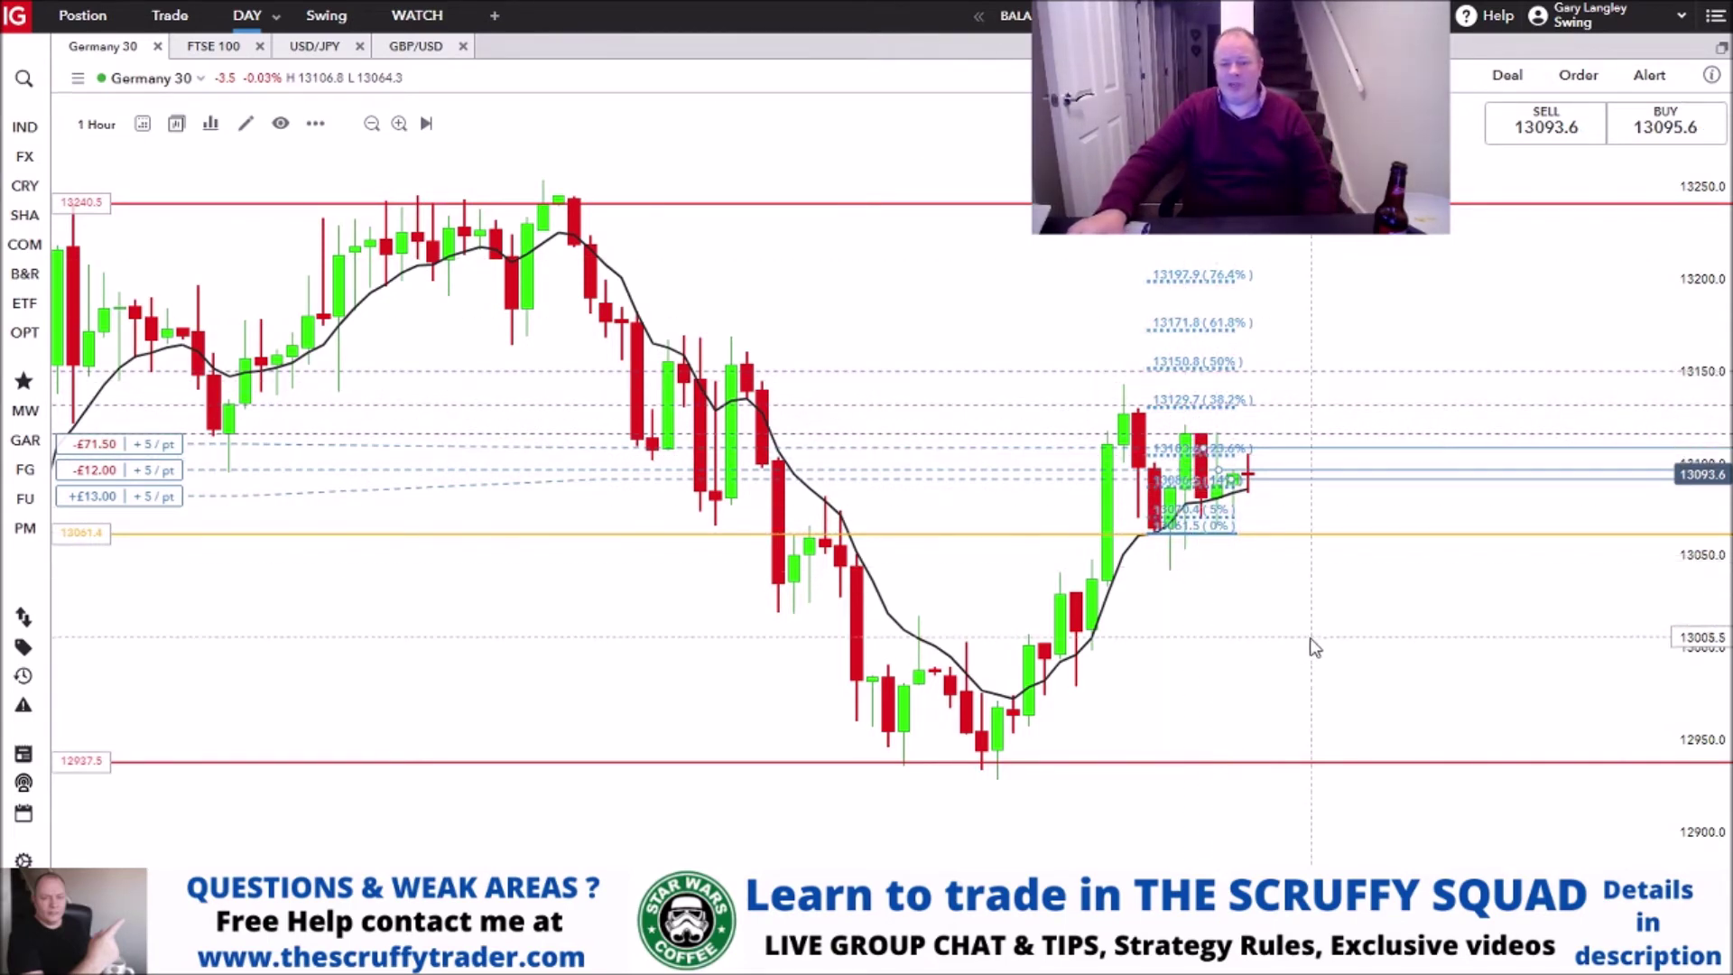
{"action": "left_click_drag", "start_coordinate": [1313, 647], "coordinate": [1109, 648]}
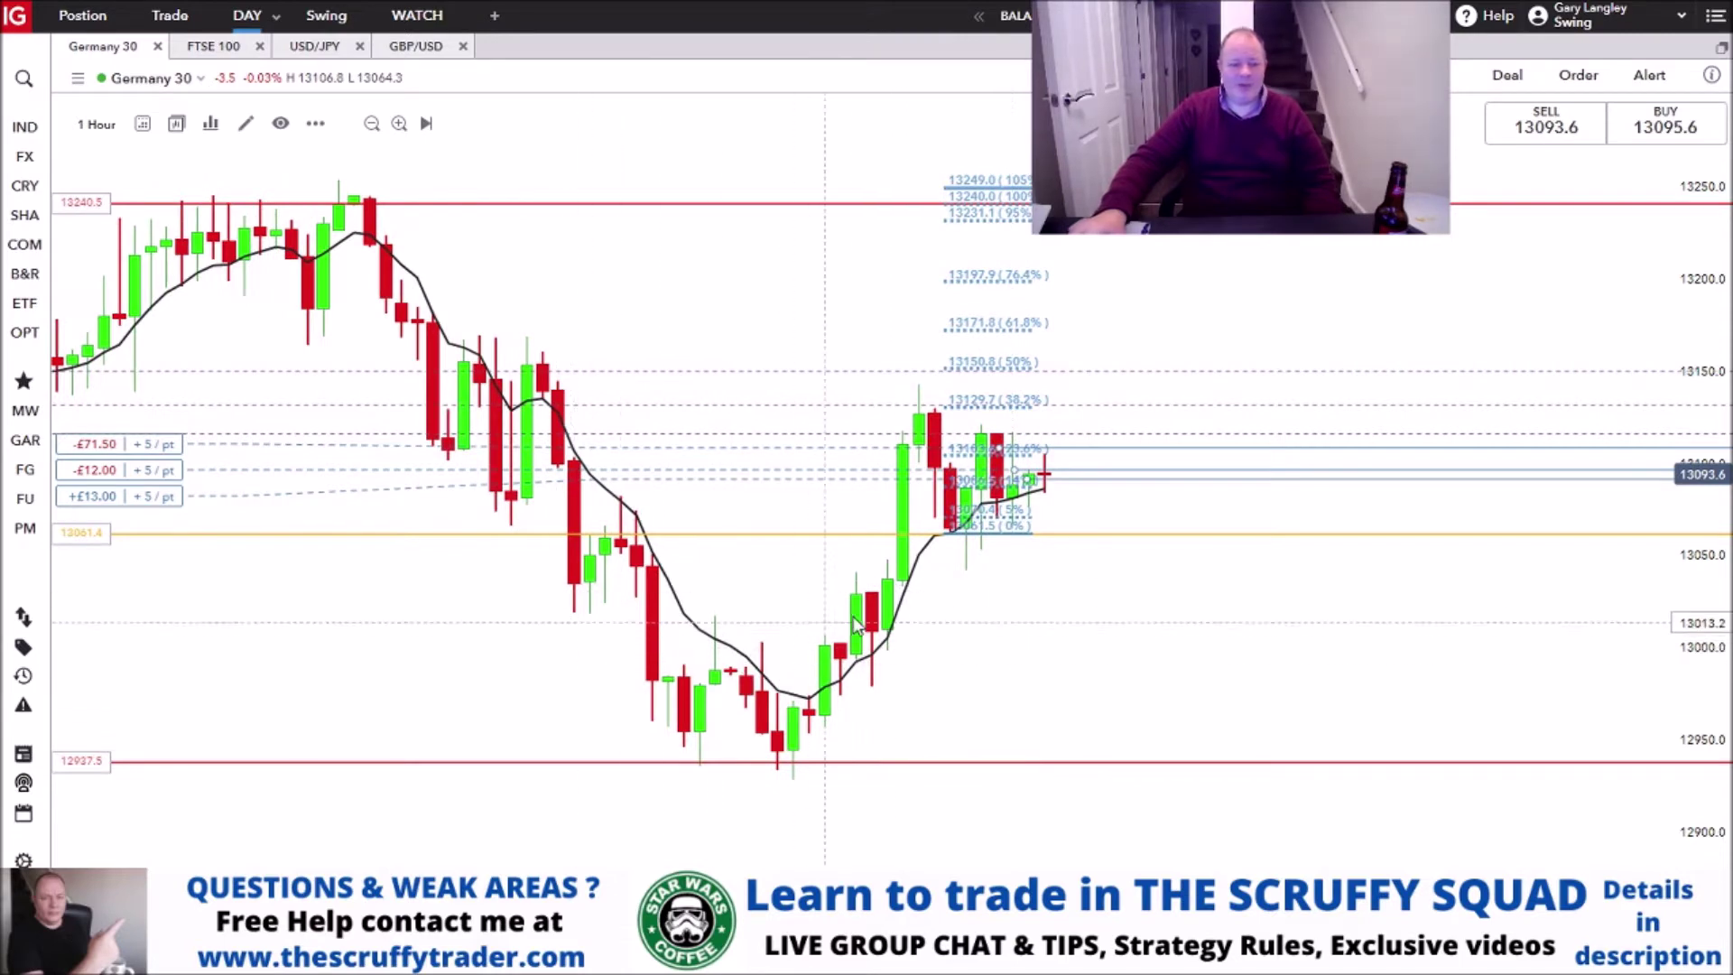
Switch the Germany 30 chart to the 15-minute timeframe and examine price against the Fibonacci retracement levels.
{"action": "left_click", "coordinate": [103, 124]}
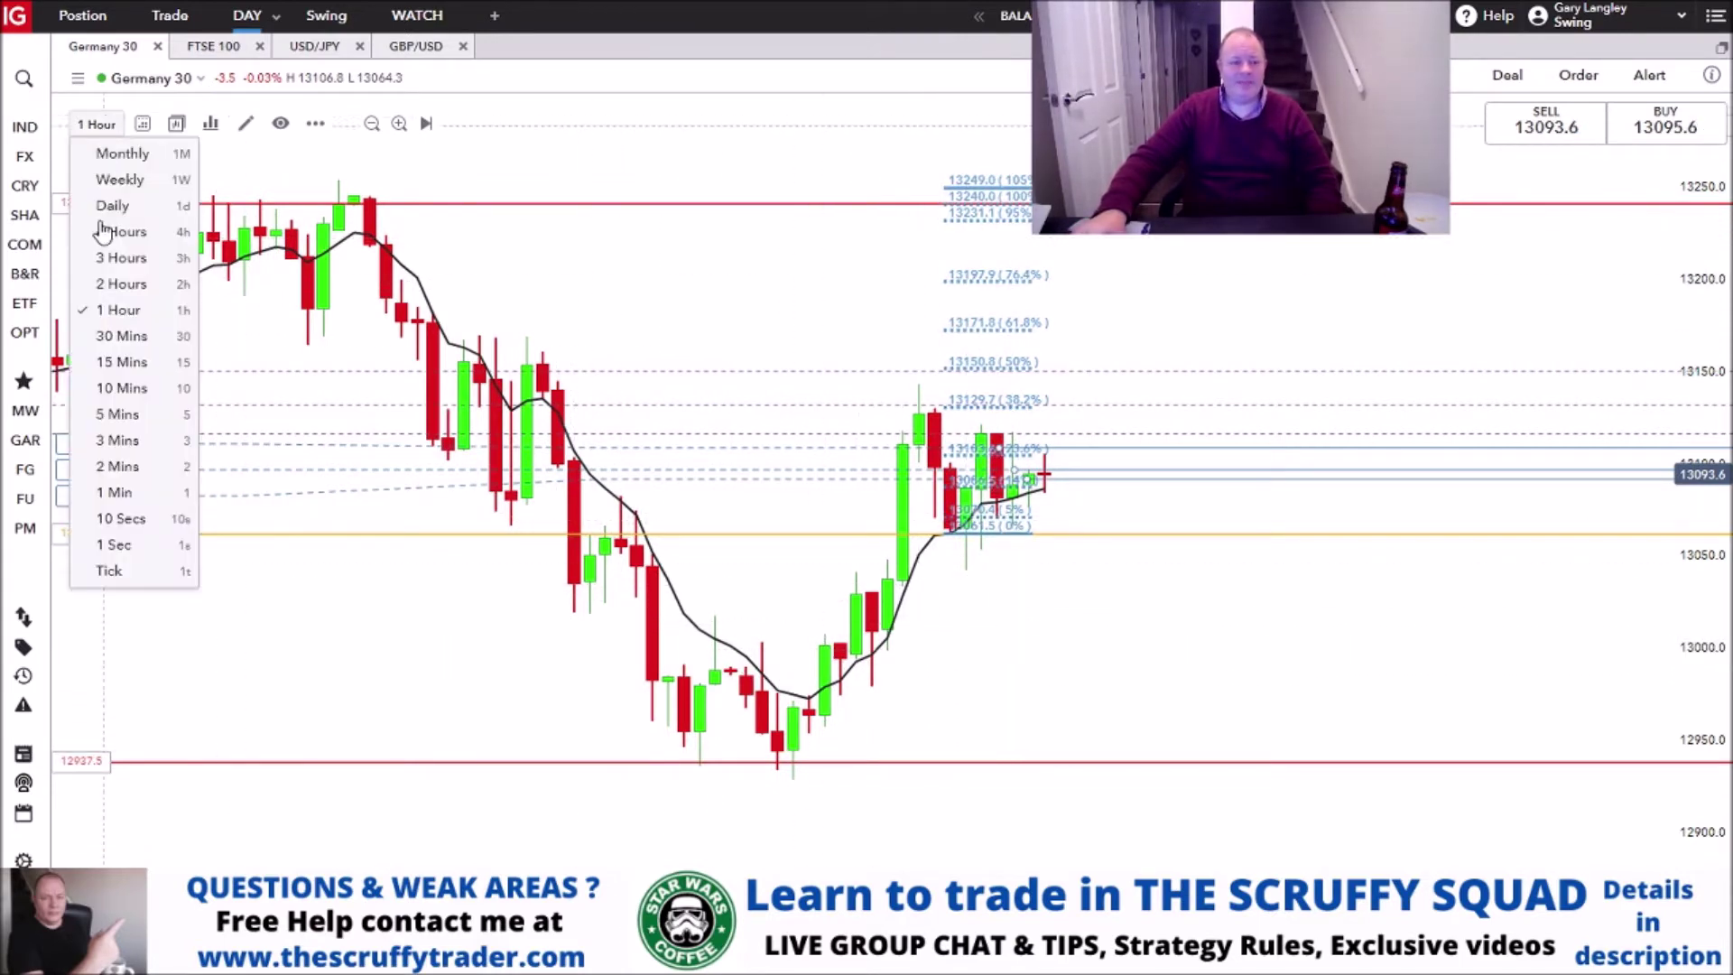
{"action": "left_click", "coordinate": [129, 364]}
{"action": "left_click_drag", "start_coordinate": [1087, 607], "coordinate": [894, 773]}
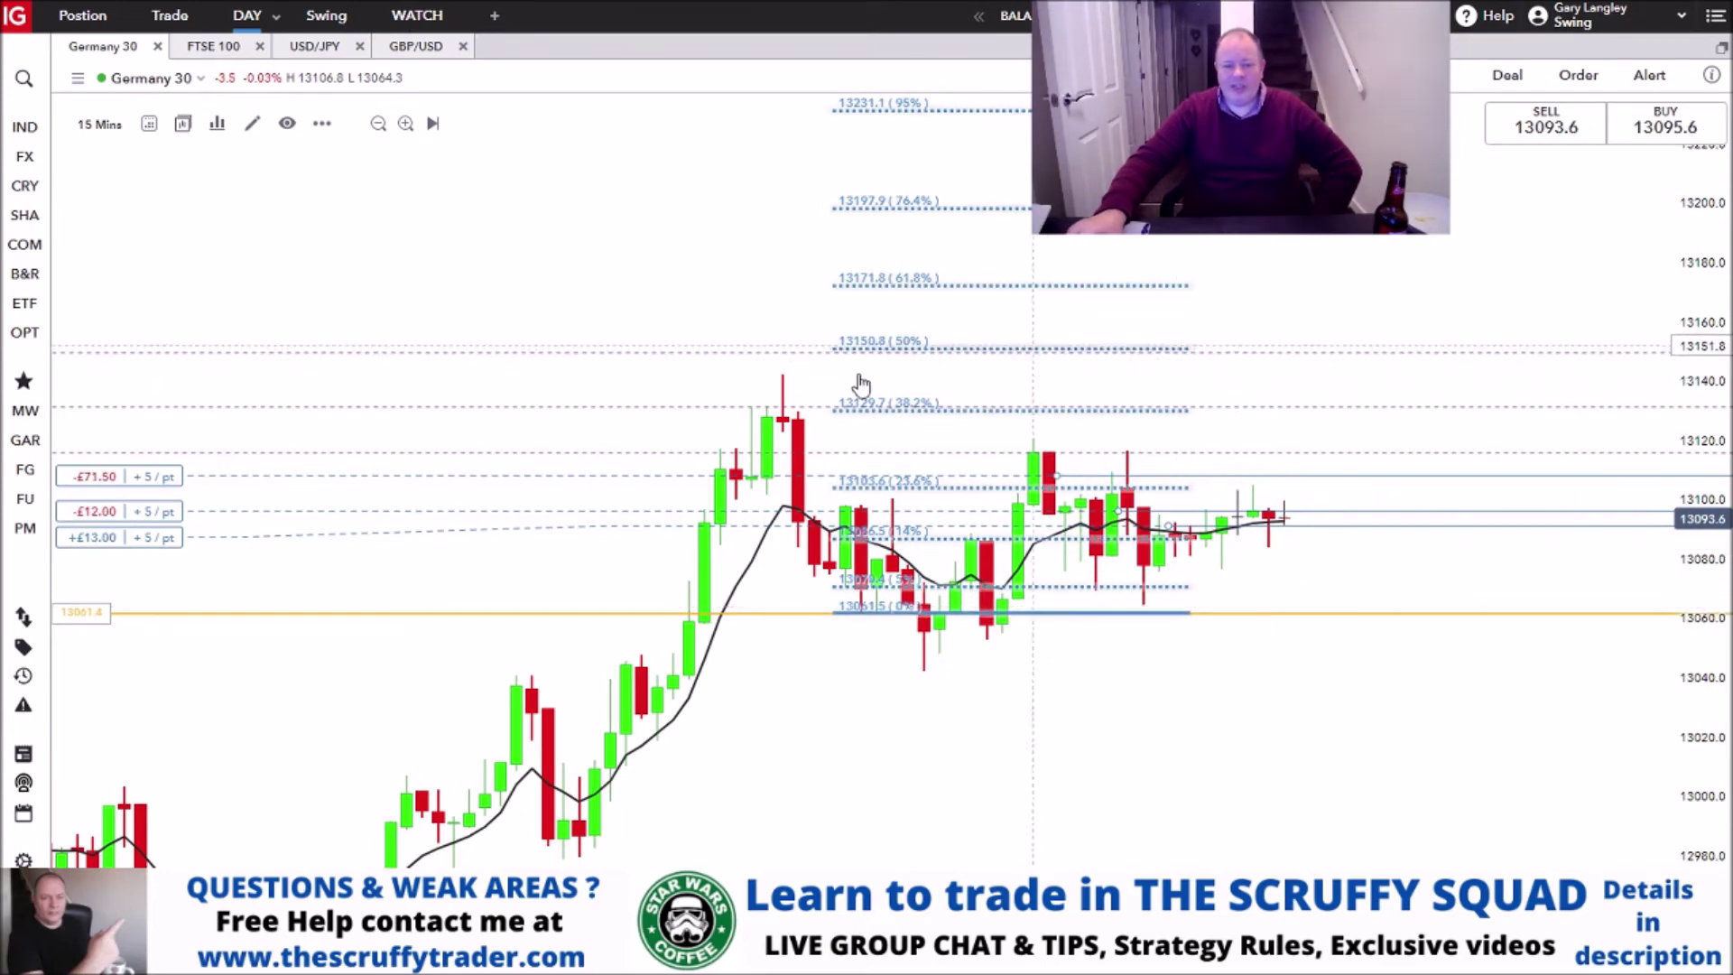
{"action": "left_click_drag", "start_coordinate": [608, 270], "coordinate": [599, 325]}
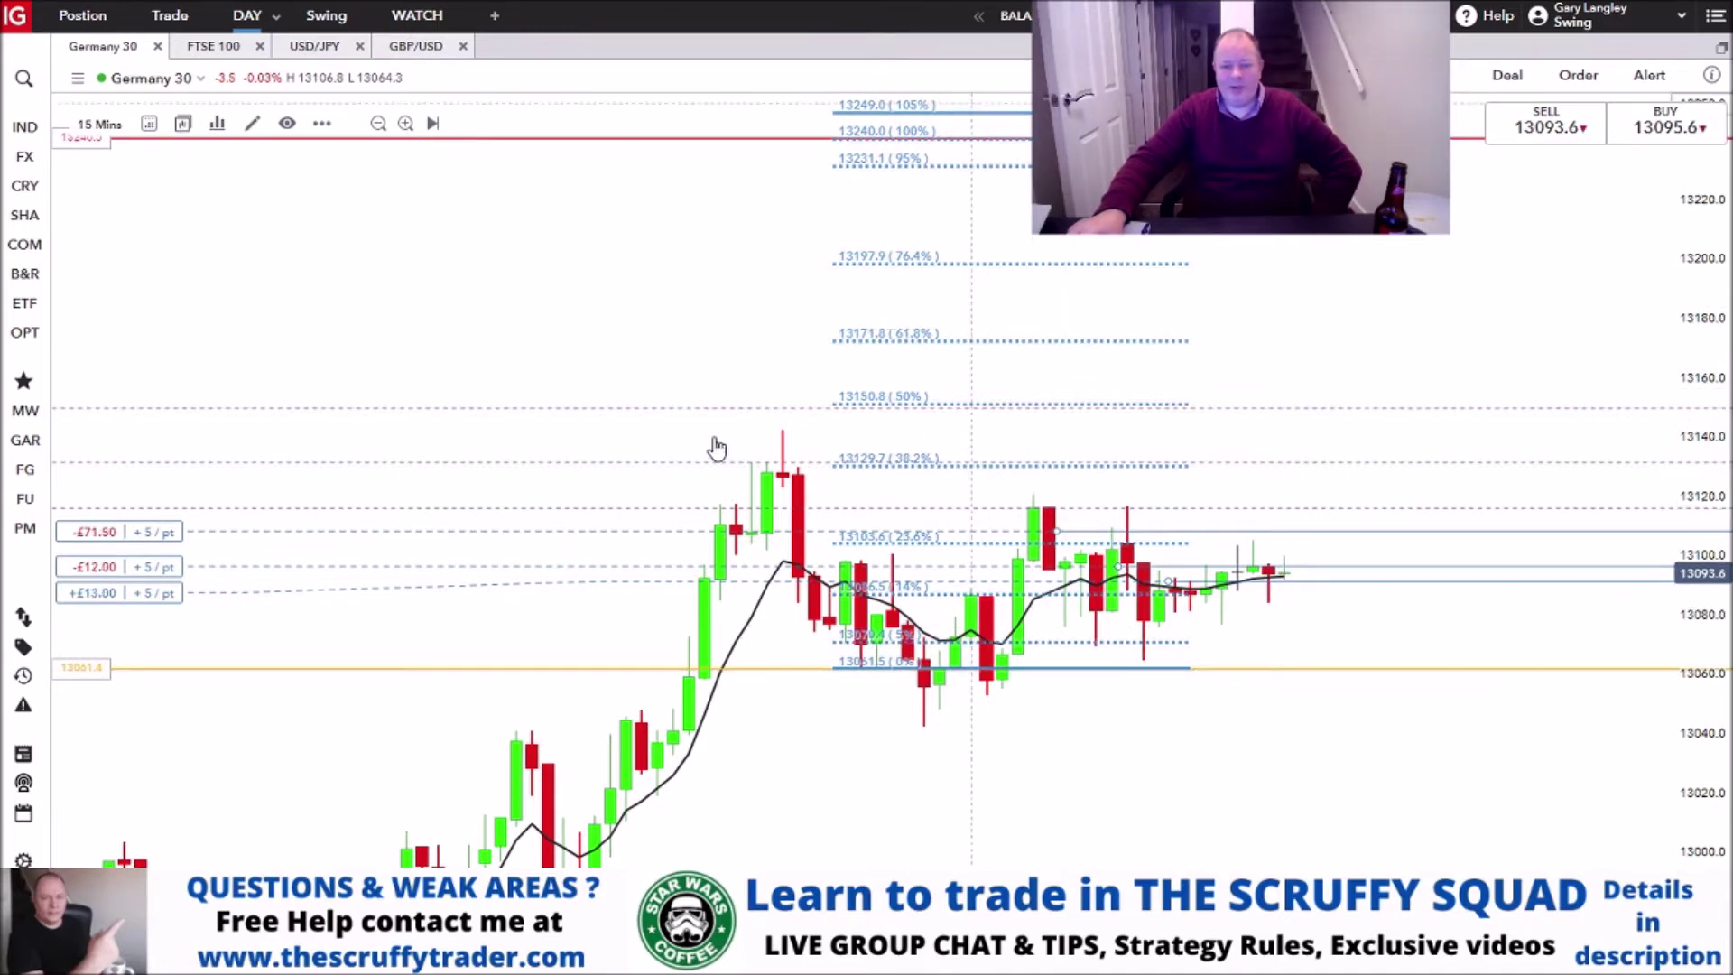
Switch the Germany 30 chart to the 5-minute timeframe and examine the open positions between the red and green zones.
{"action": "left_click", "coordinate": [98, 124]}
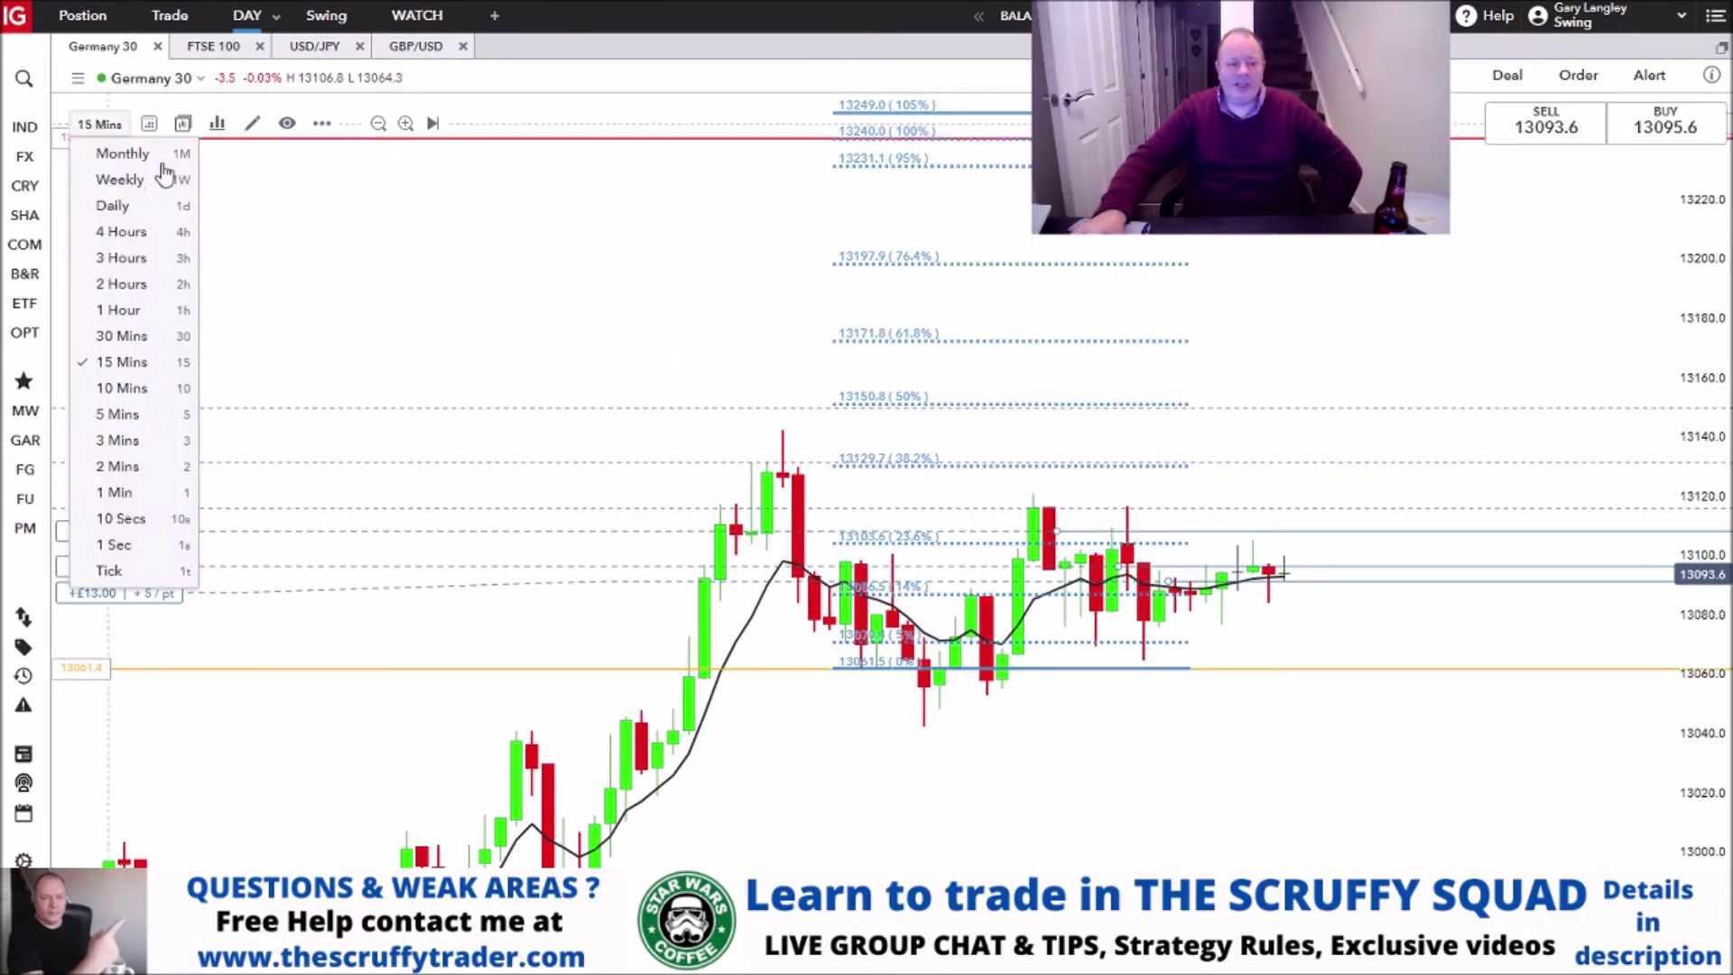
{"action": "left_click", "coordinate": [154, 419]}
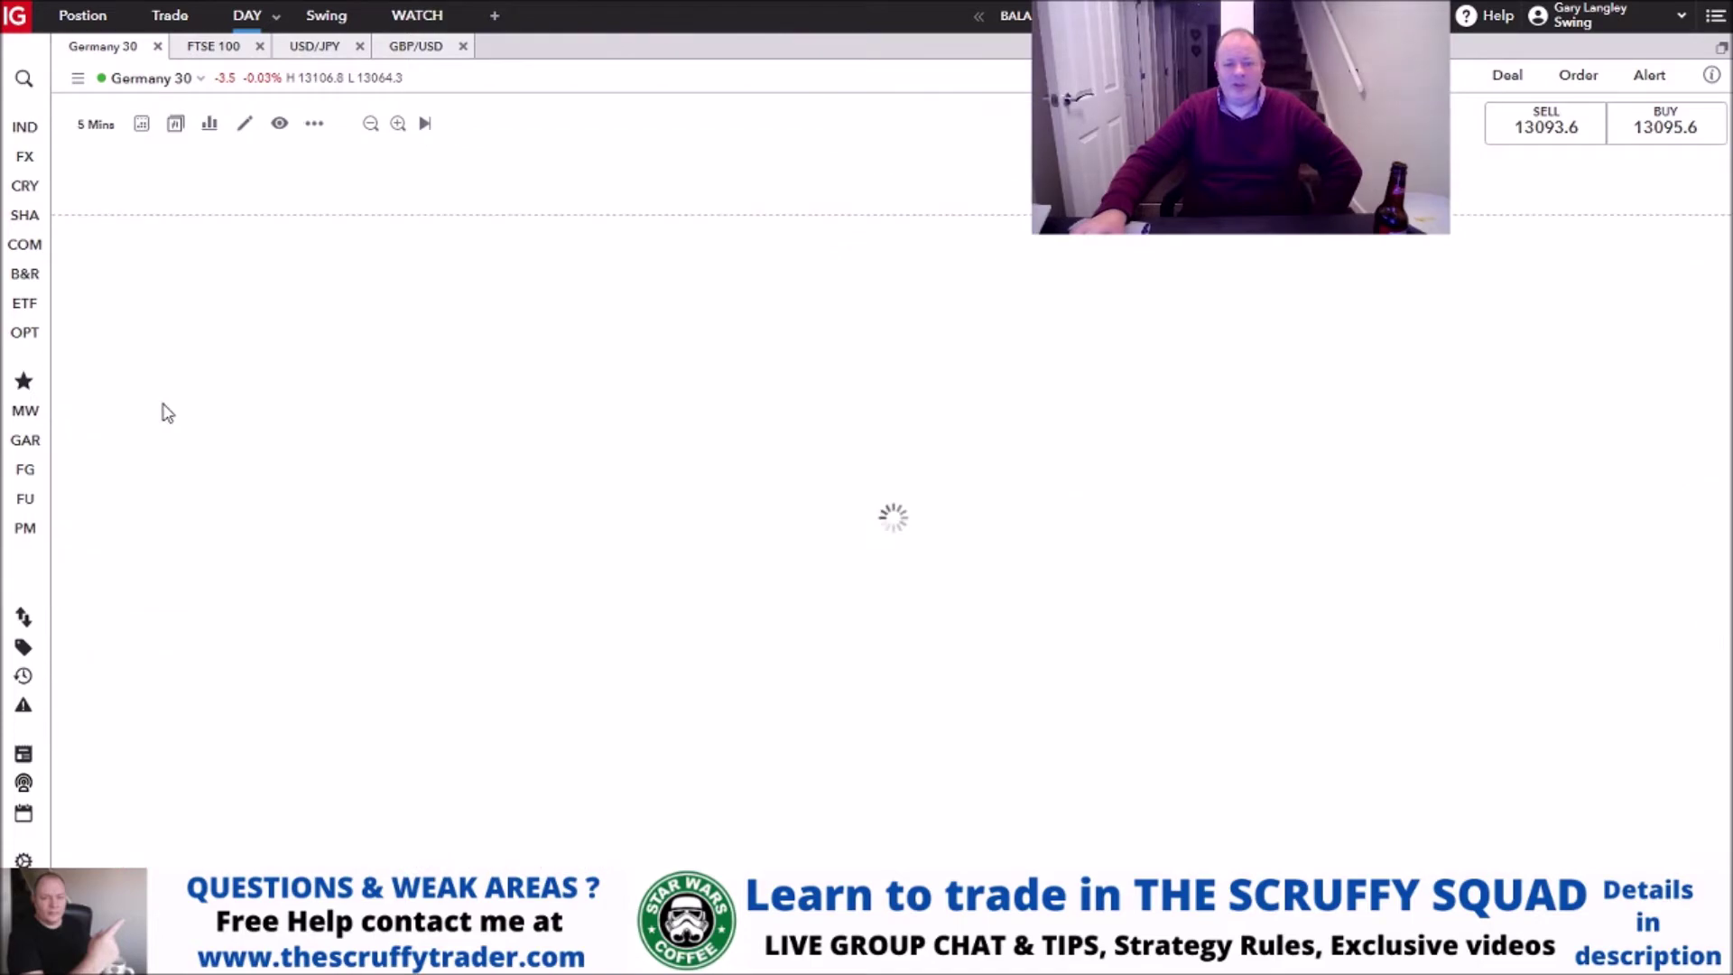
{"action": "left_click_drag", "start_coordinate": [913, 565], "coordinate": [793, 564]}
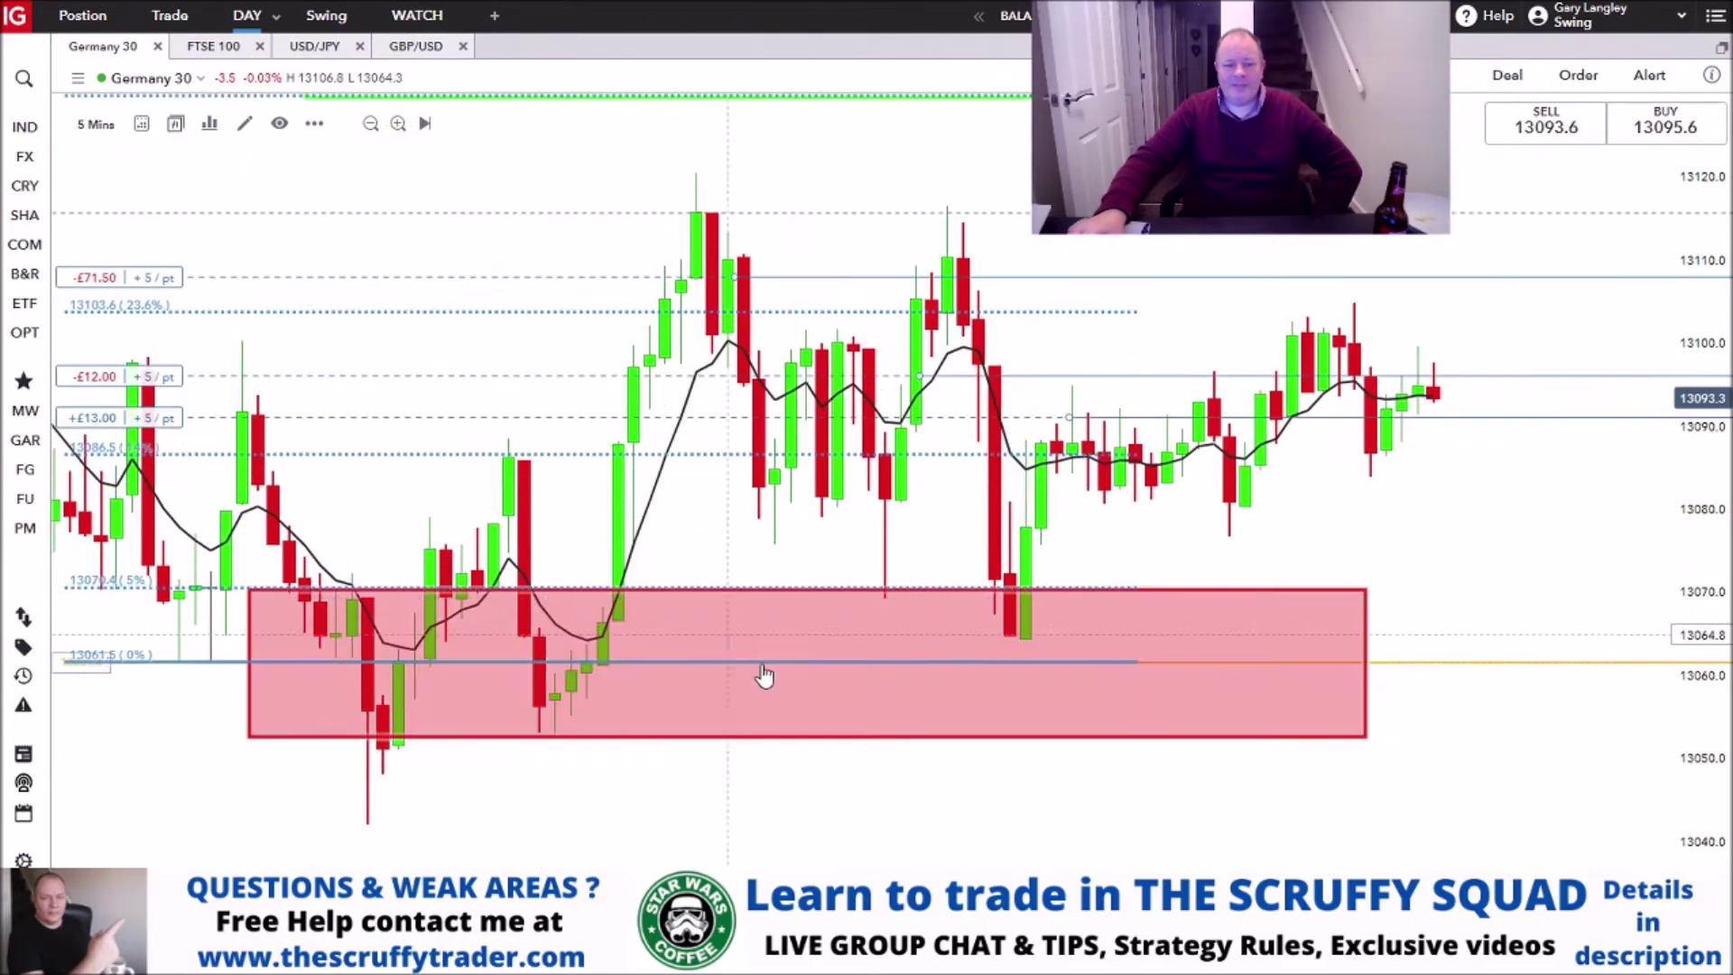
{"action": "left_click_drag", "start_coordinate": [843, 252], "coordinate": [869, 348]}
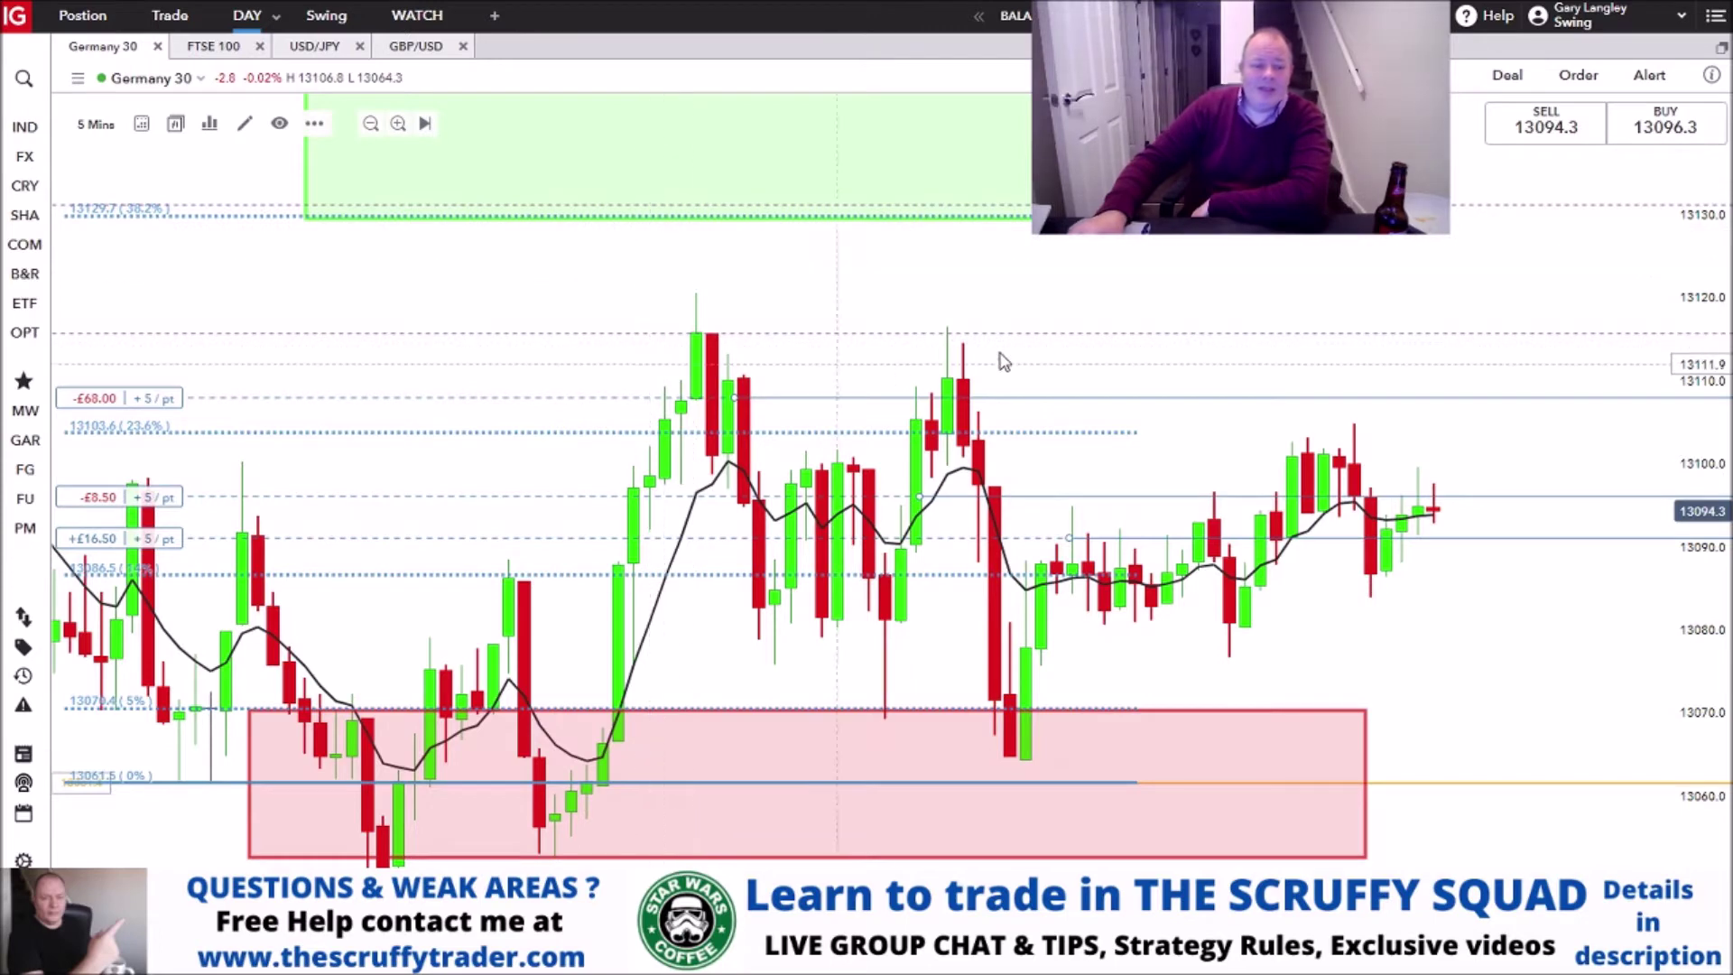
{"action": "left_click_drag", "start_coordinate": [967, 356], "coordinate": [816, 370]}
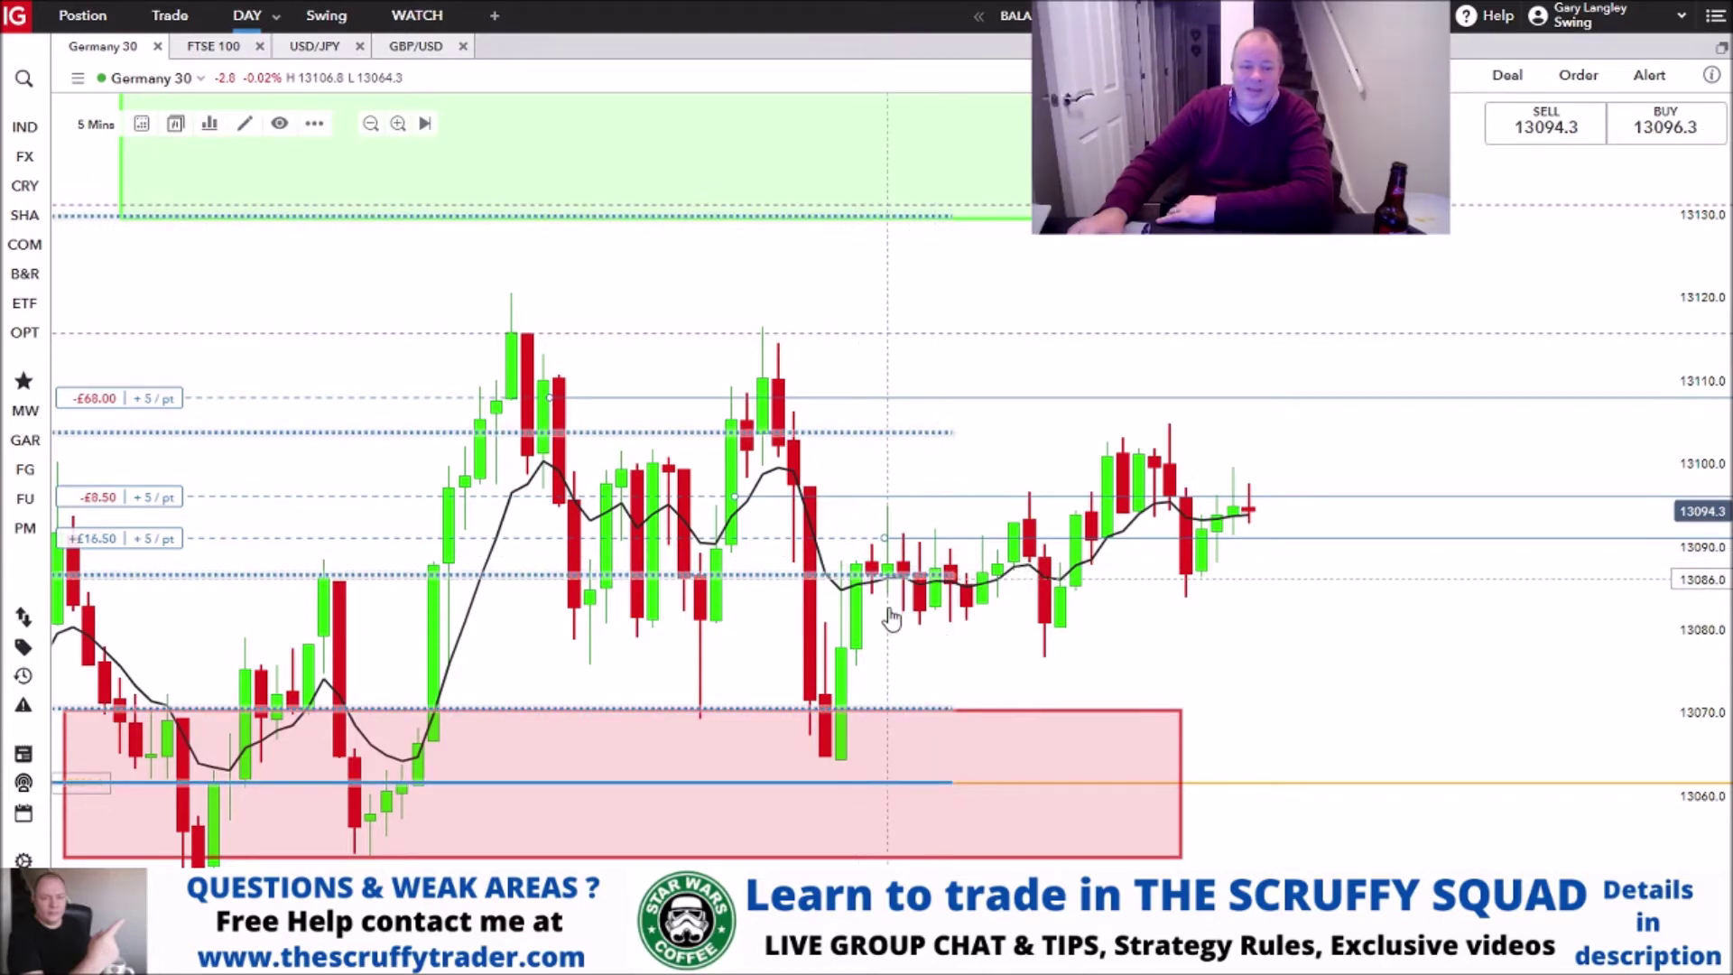
{"action": "left_click_drag", "start_coordinate": [942, 639], "coordinate": [851, 650]}
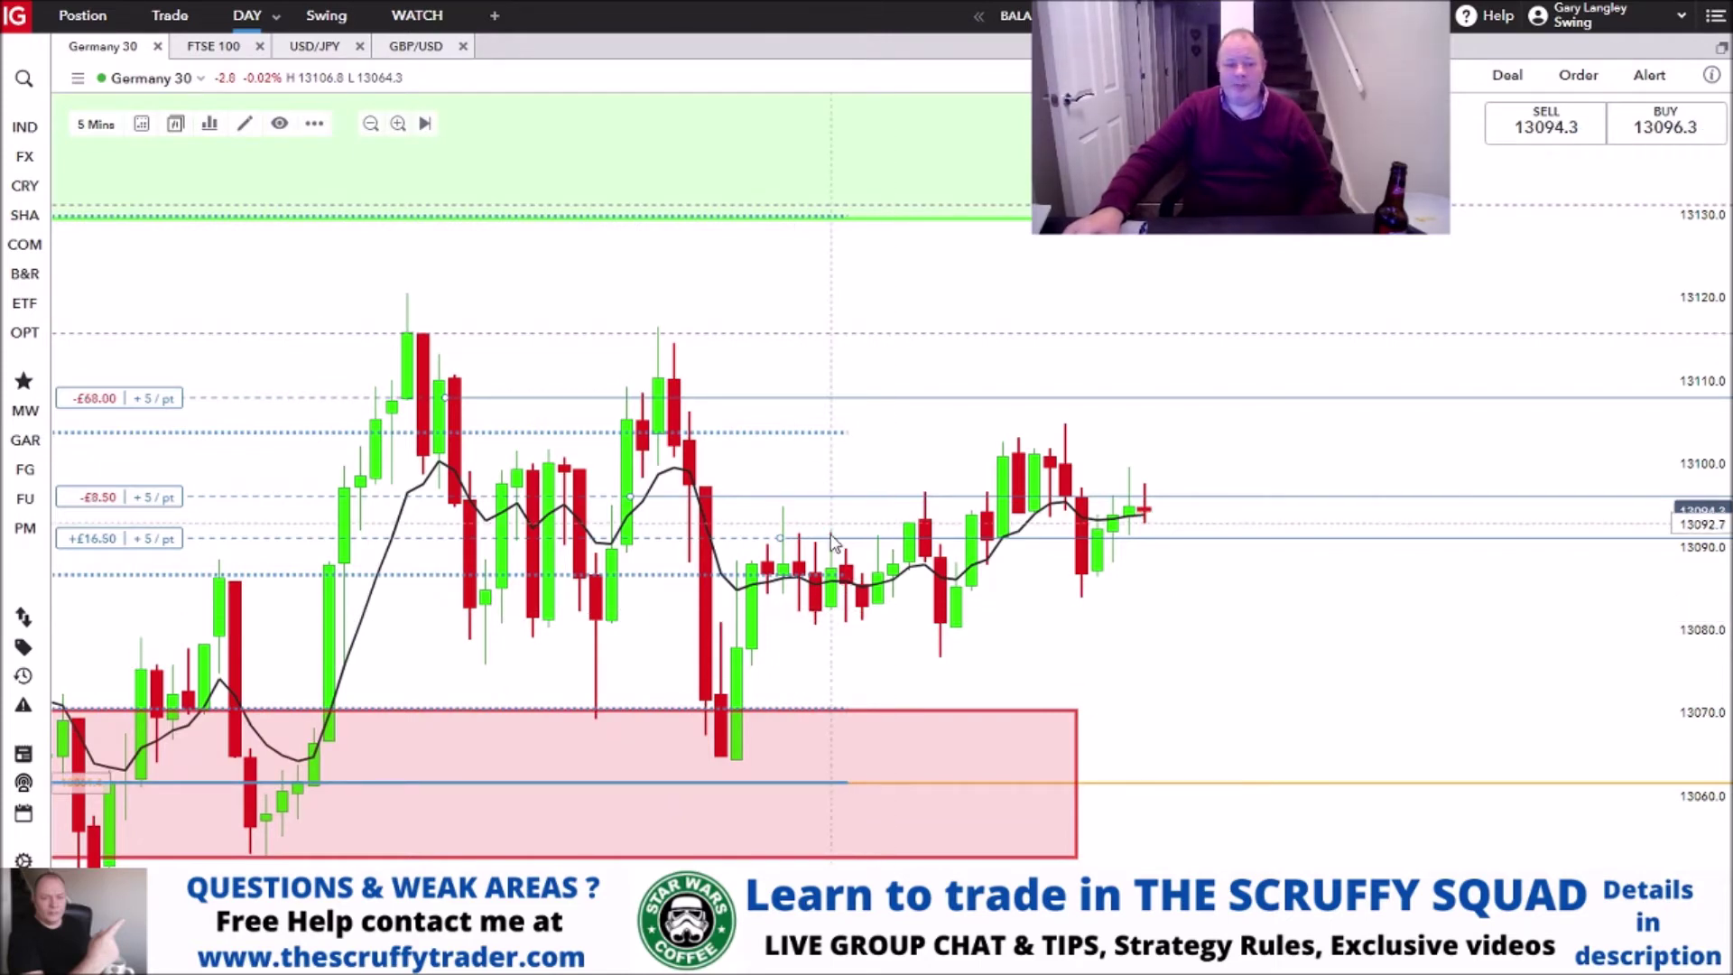
{"action": "left_click_drag", "start_coordinate": [1091, 592], "coordinate": [960, 611]}
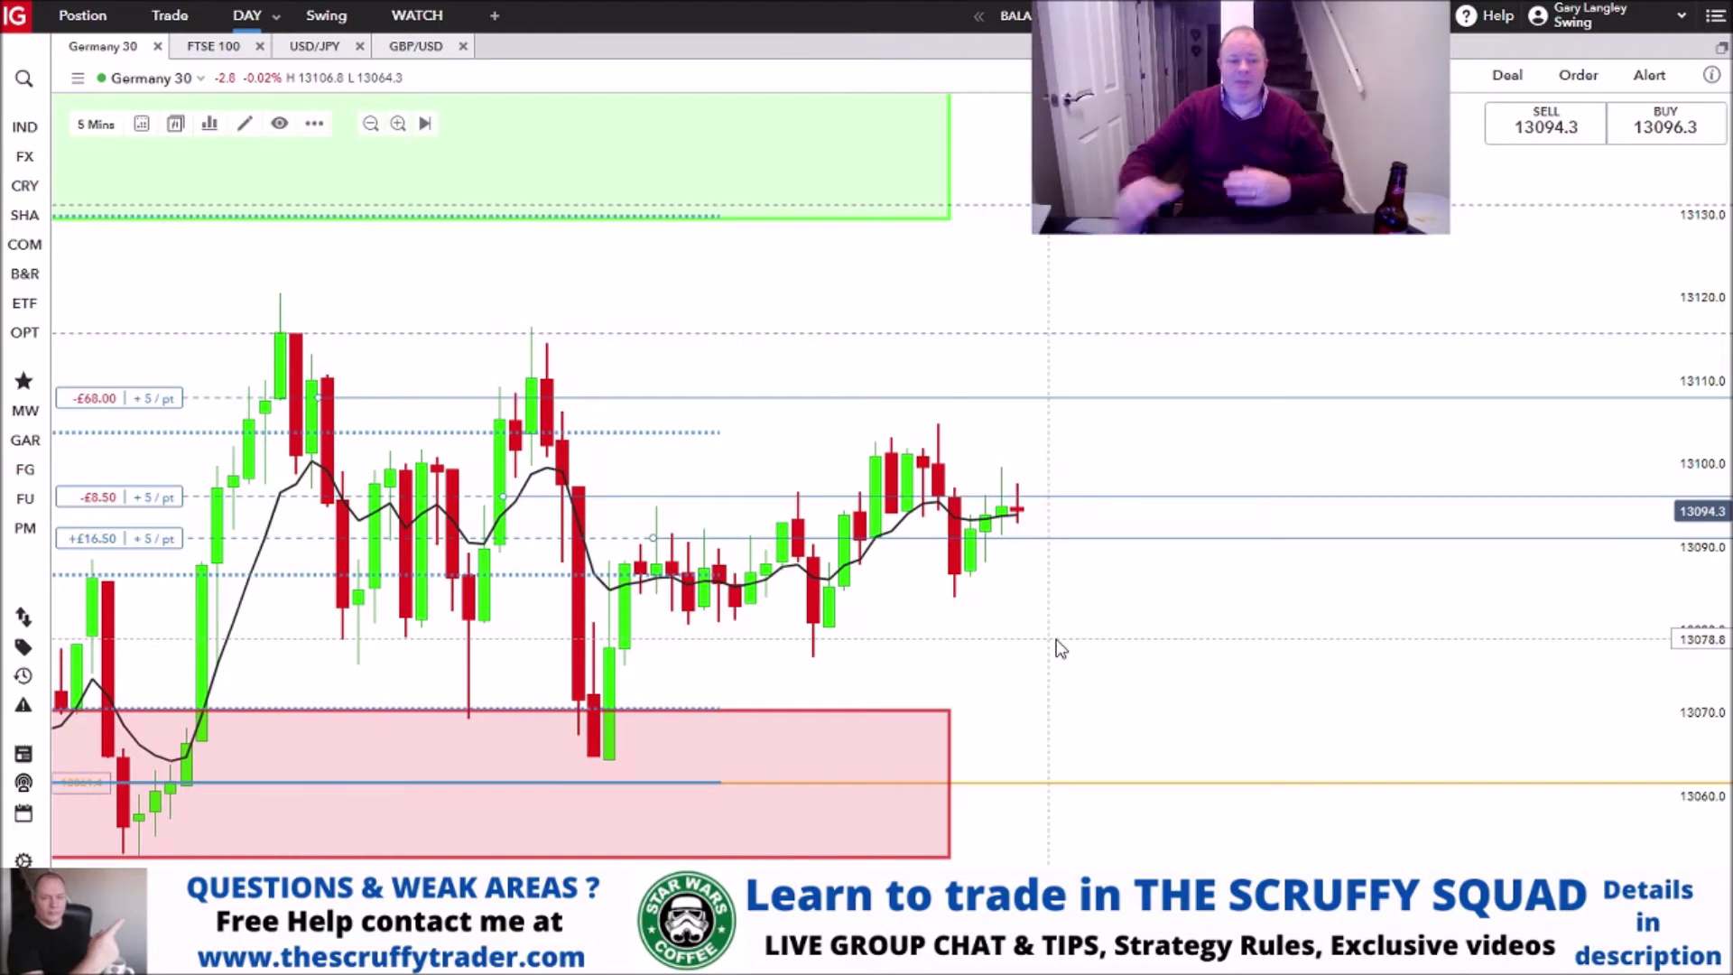
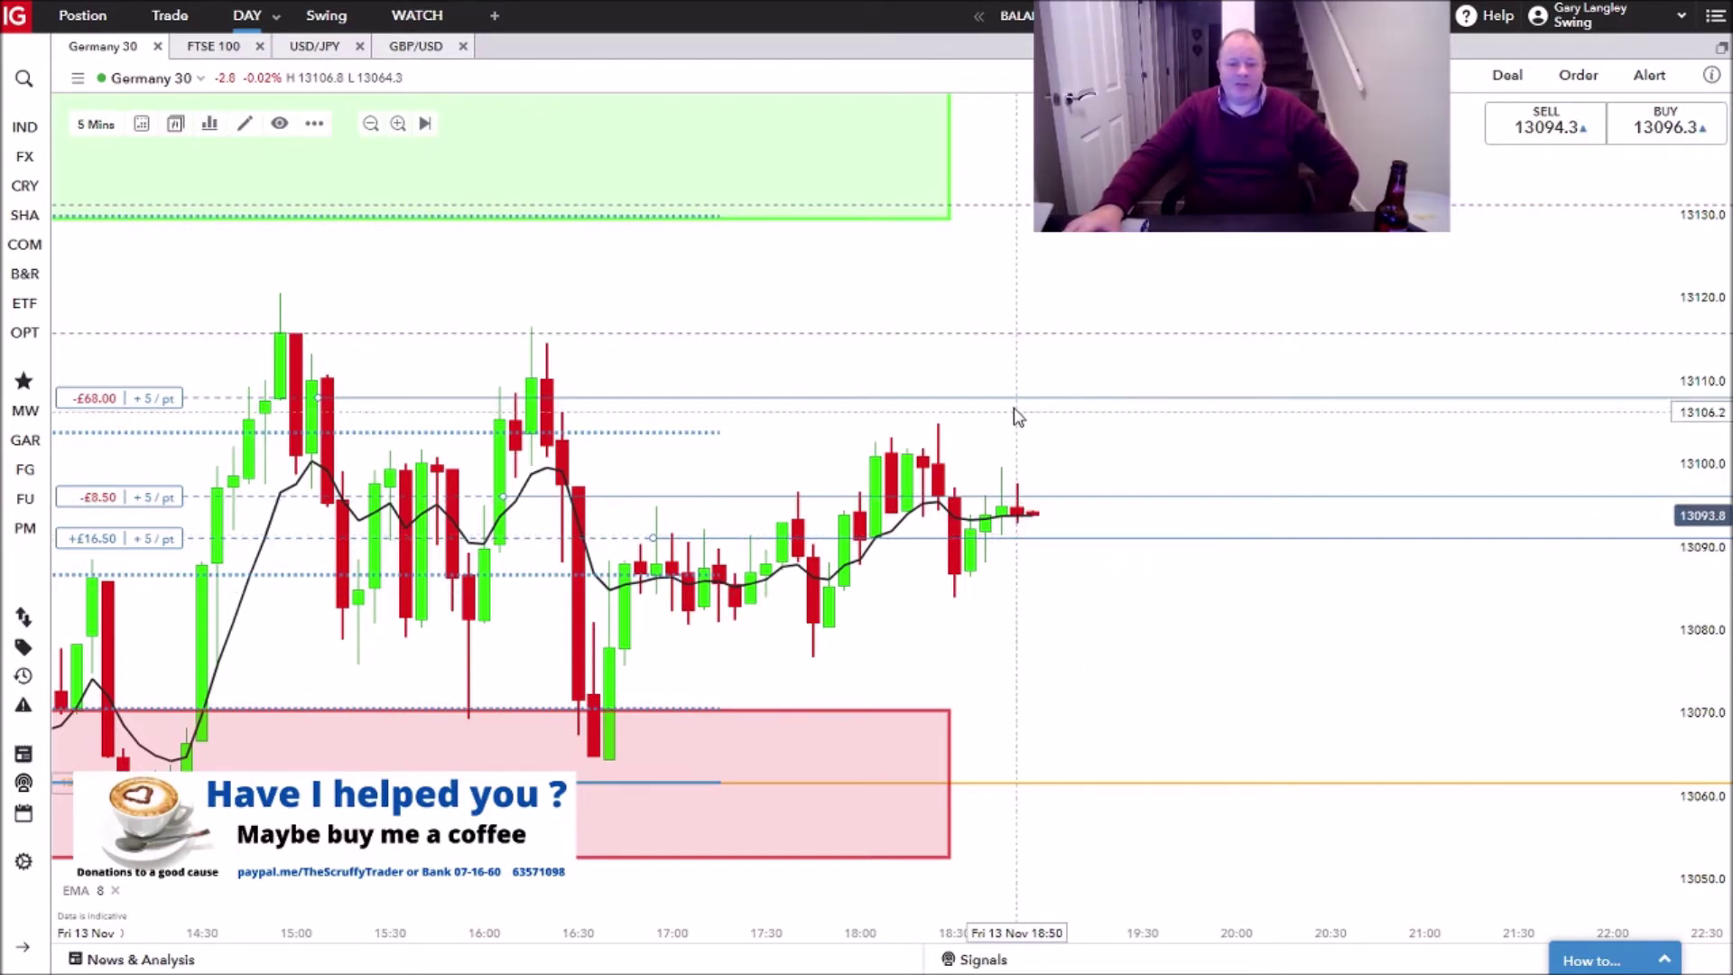
Lower the limit of the Germany 30 position opened at 13091 to 13110.5.
{"action": "left_click_drag", "start_coordinate": [965, 426], "coordinate": [1094, 430]}
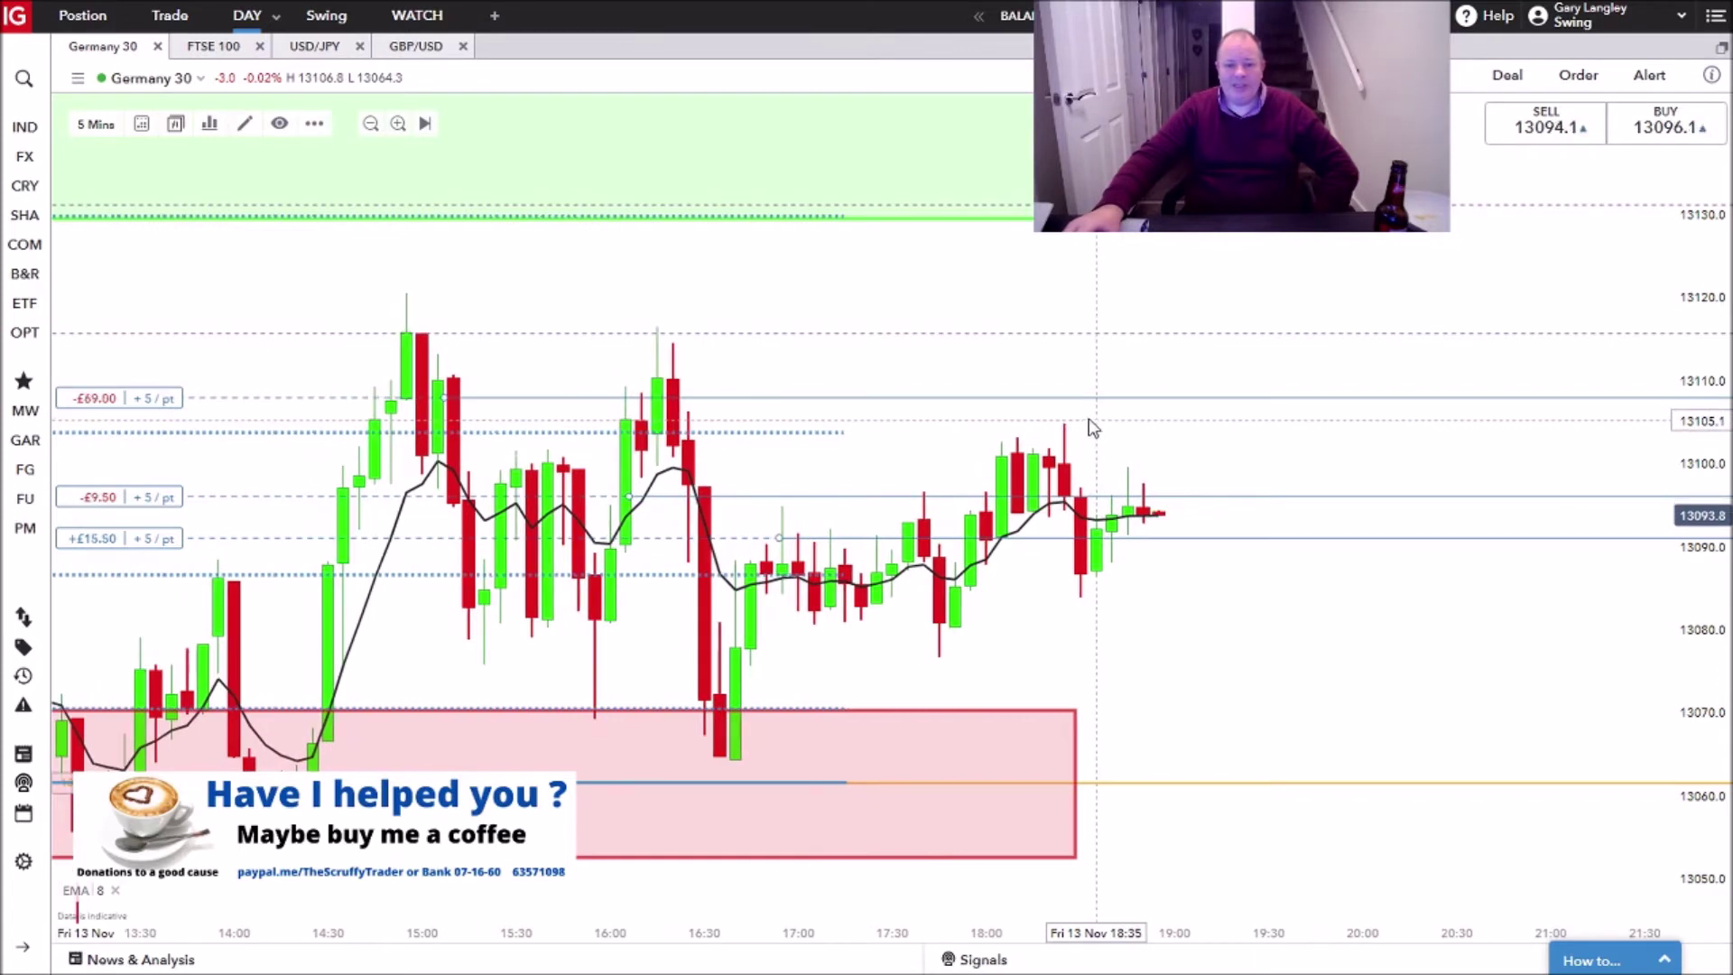
{"action": "left_click", "coordinate": [953, 342]}
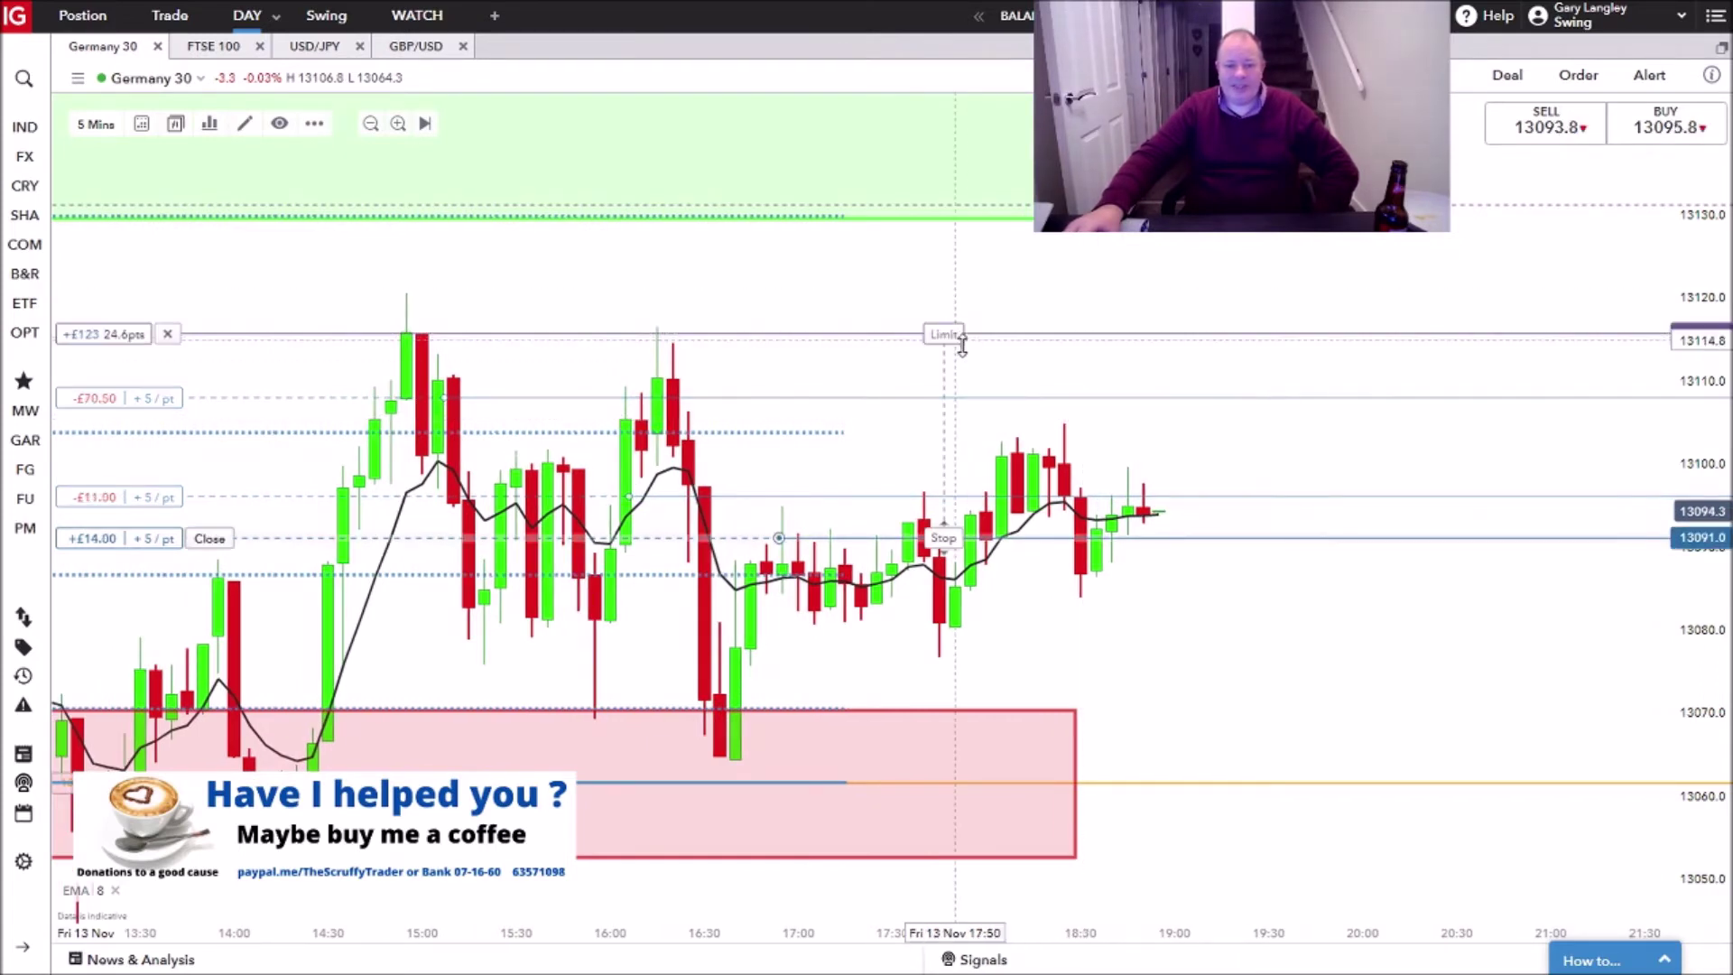
{"action": "left_click_drag", "start_coordinate": [955, 333], "coordinate": [960, 376]}
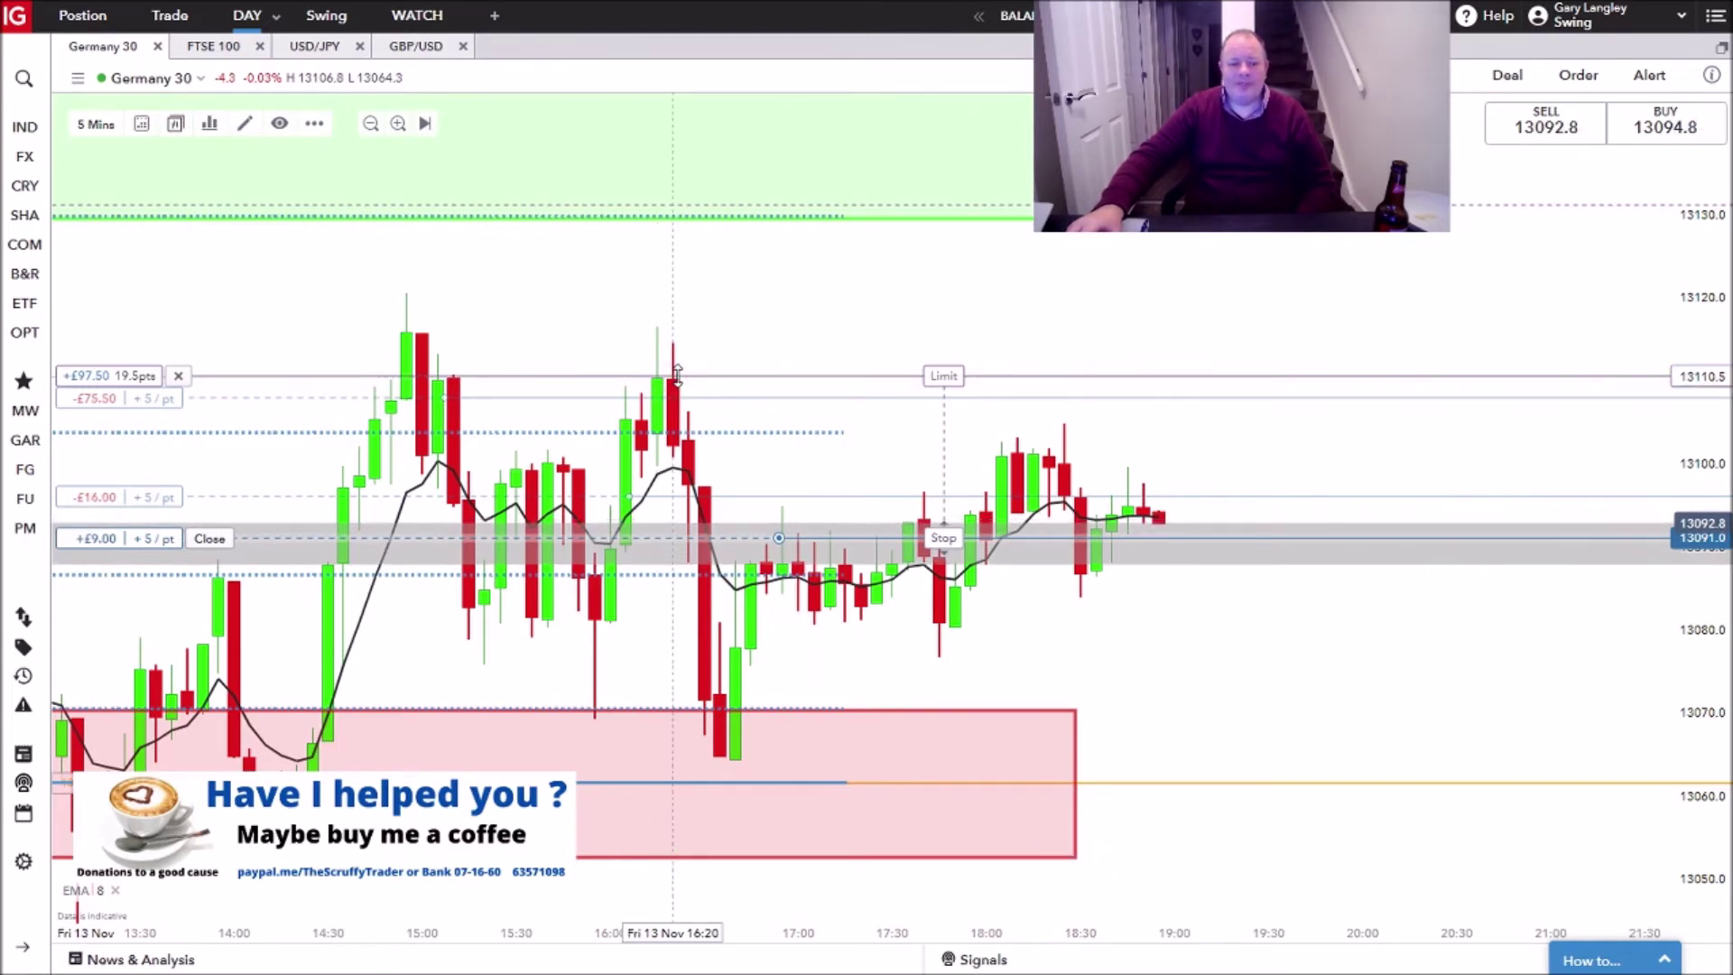
{"action": "left_click", "coordinate": [871, 210]}
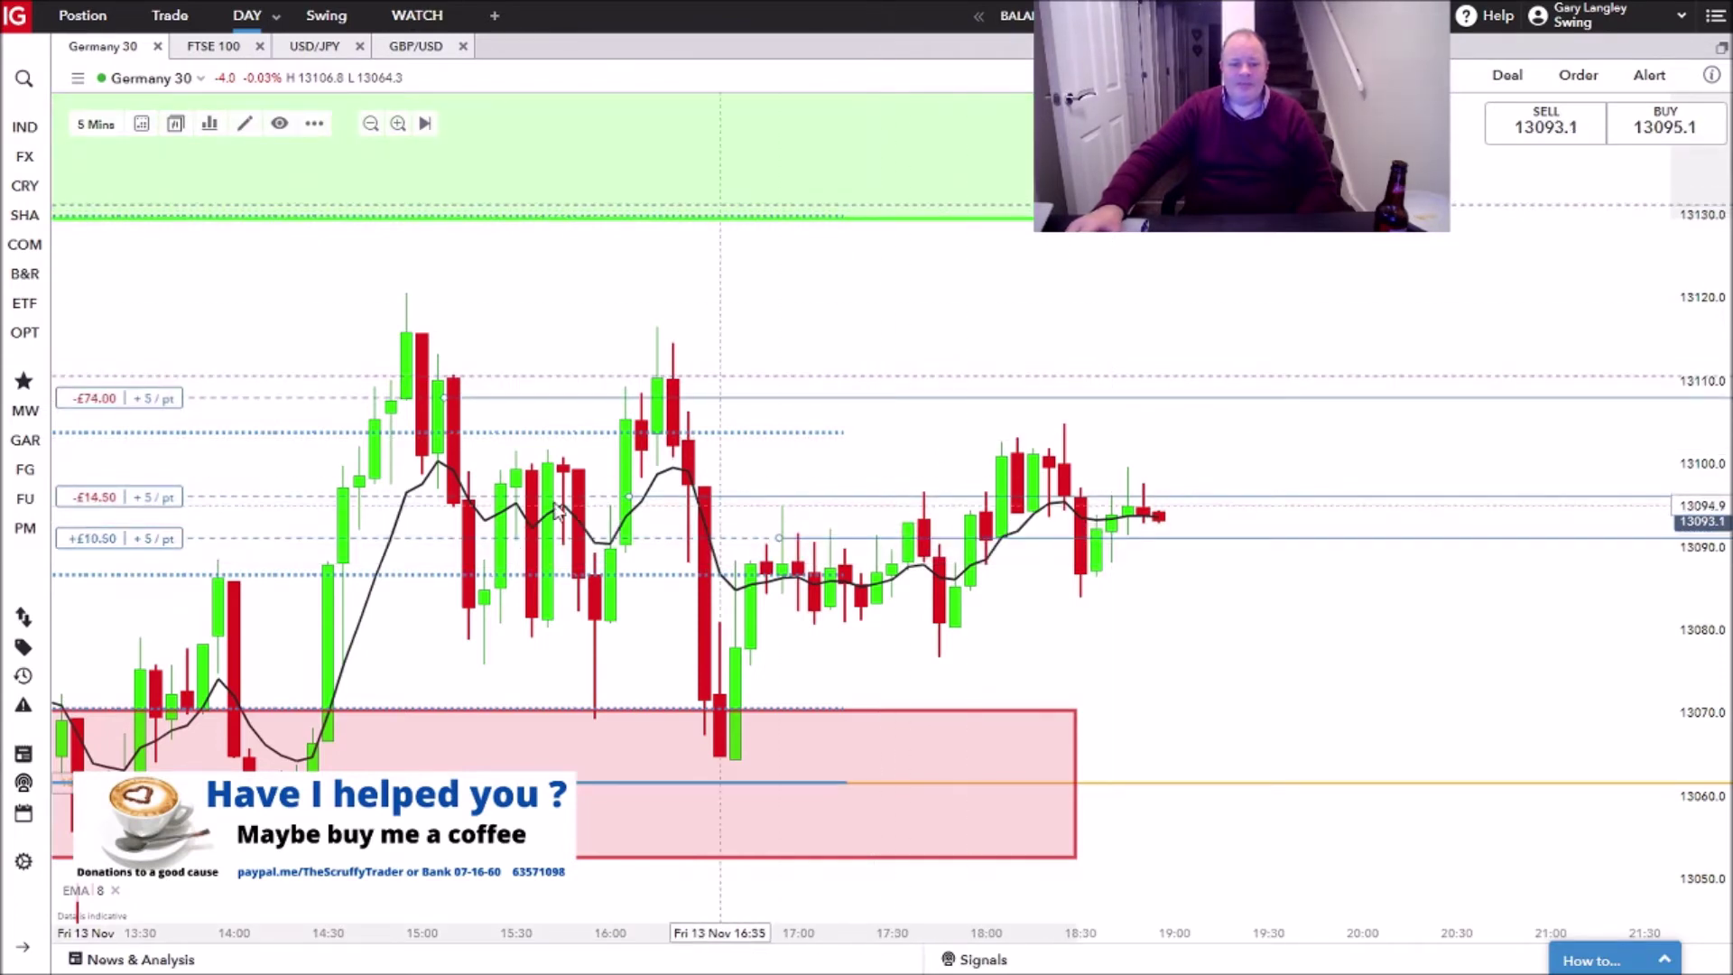
Lower the limit of the position opened at 13096 to 13110.8 and compare it with the 13091 position's limit.
{"action": "left_click", "coordinate": [298, 497]}
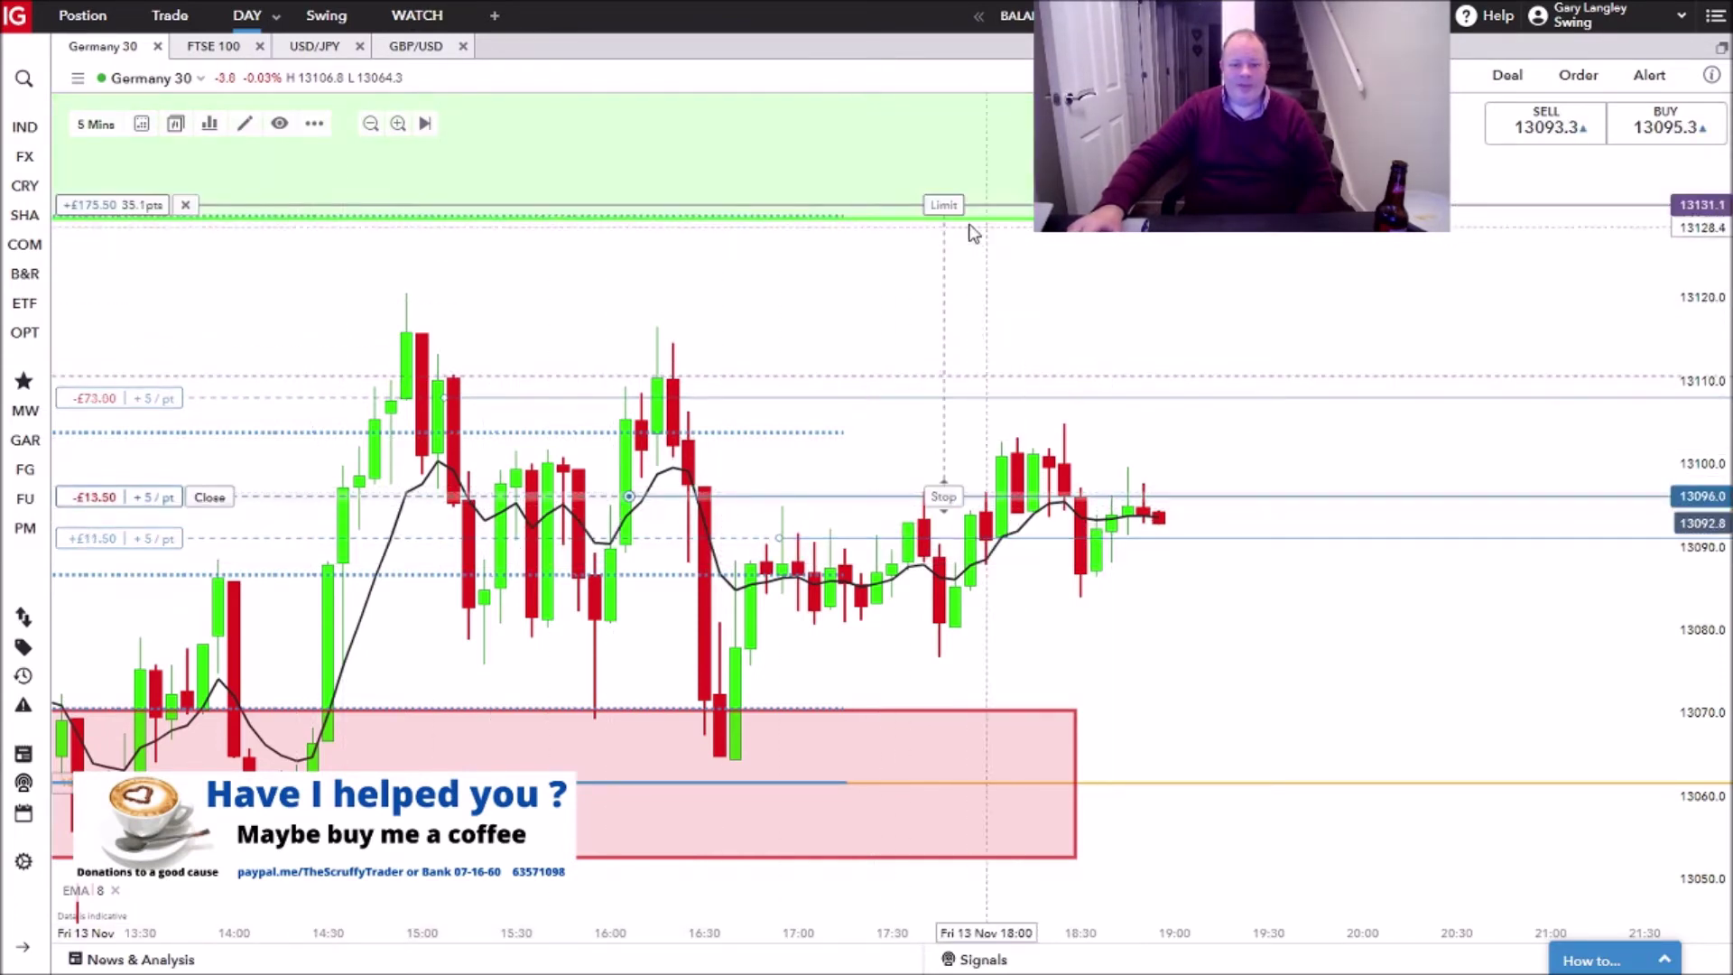
{"action": "left_click_drag", "start_coordinate": [944, 204], "coordinate": [922, 373]}
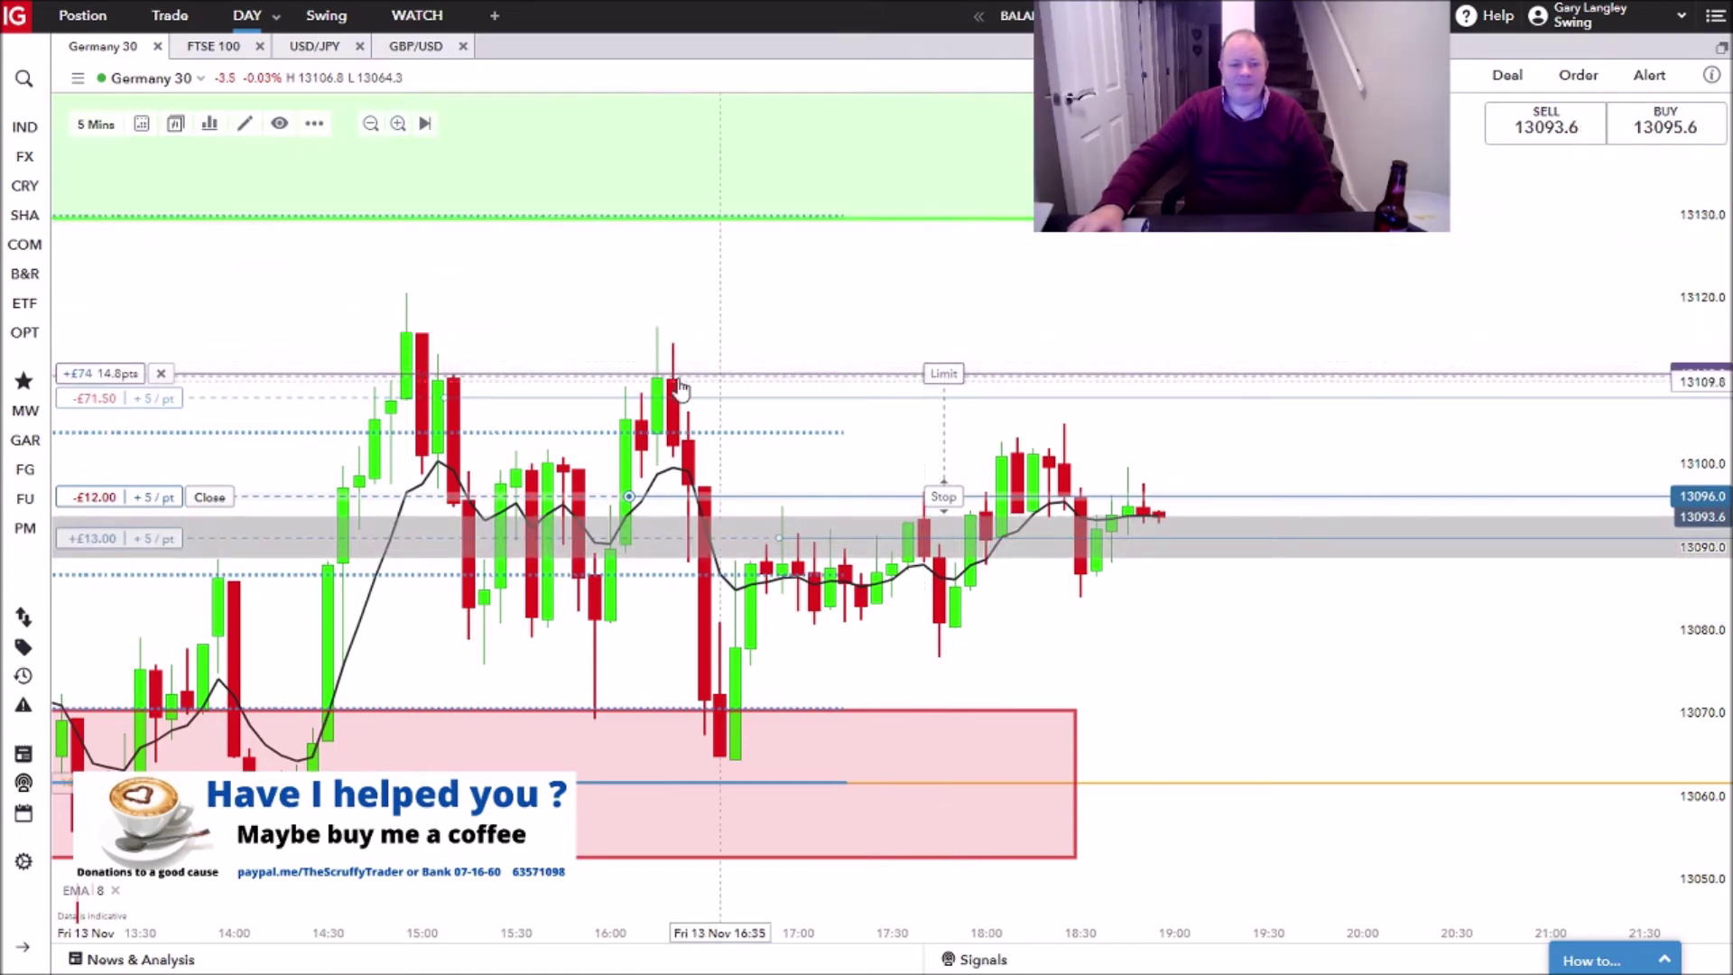
{"action": "left_click", "coordinate": [263, 538]}
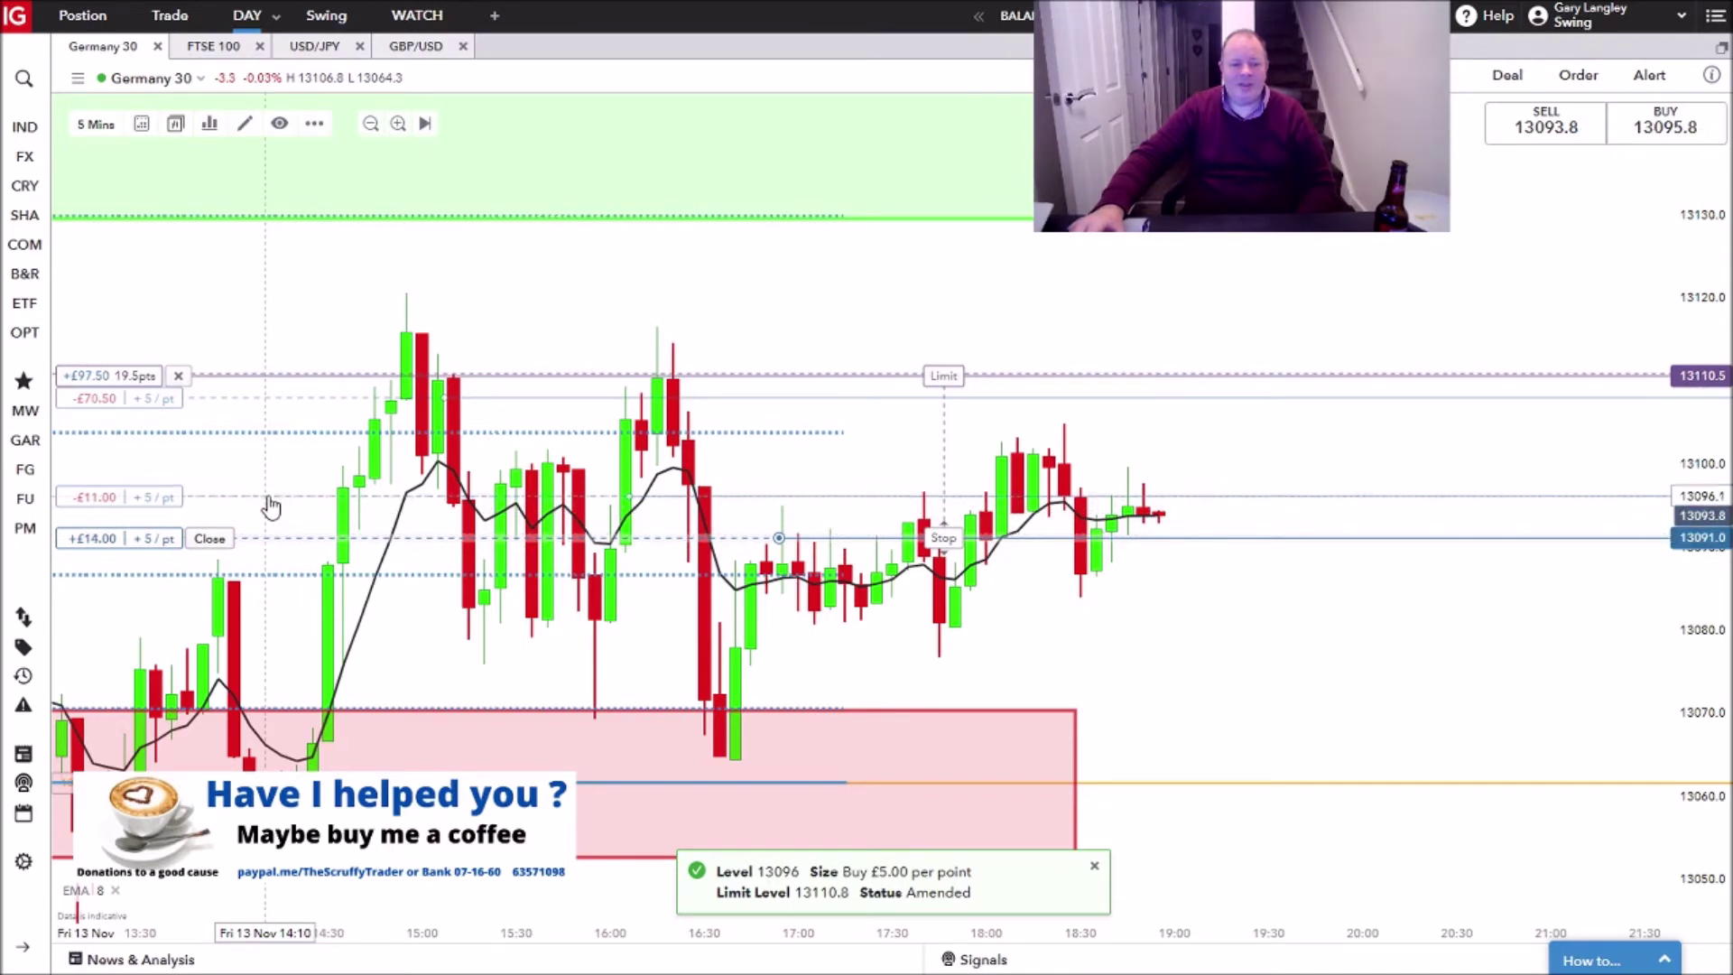
Set the limit of the Germany 30 position opened at 13107.9 to 13110.5 and deselect the position.
{"action": "left_click", "coordinate": [276, 399]}
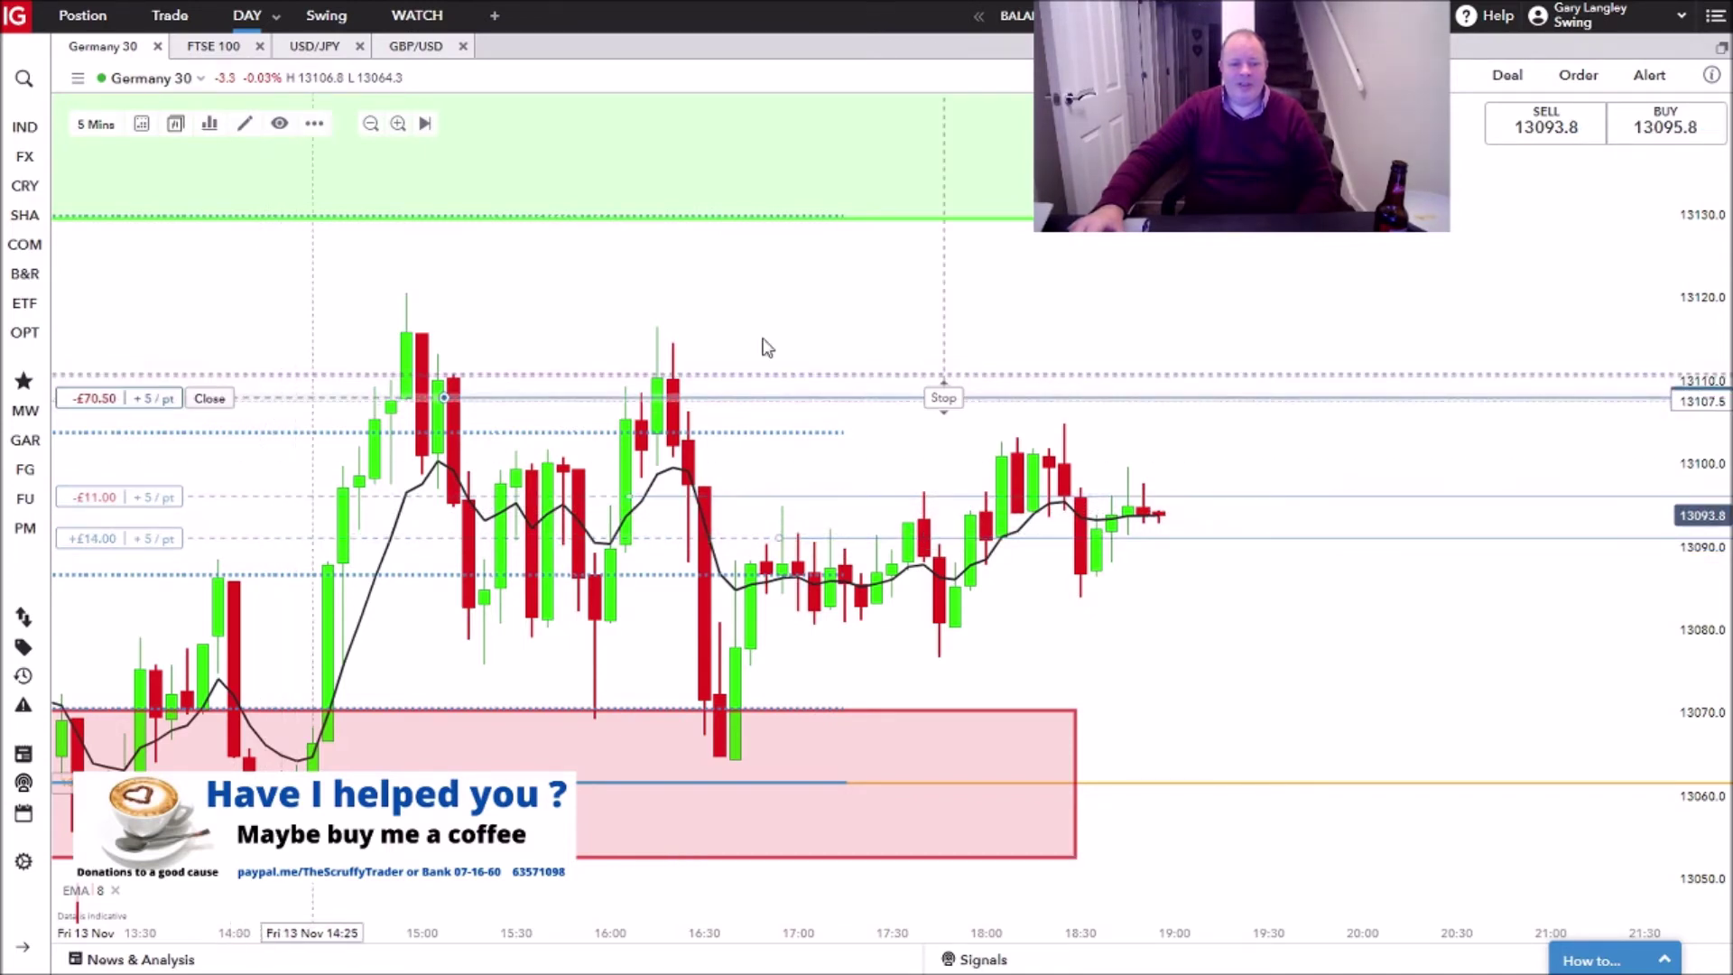
{"action": "left_click_drag", "start_coordinate": [963, 244], "coordinate": [941, 572]}
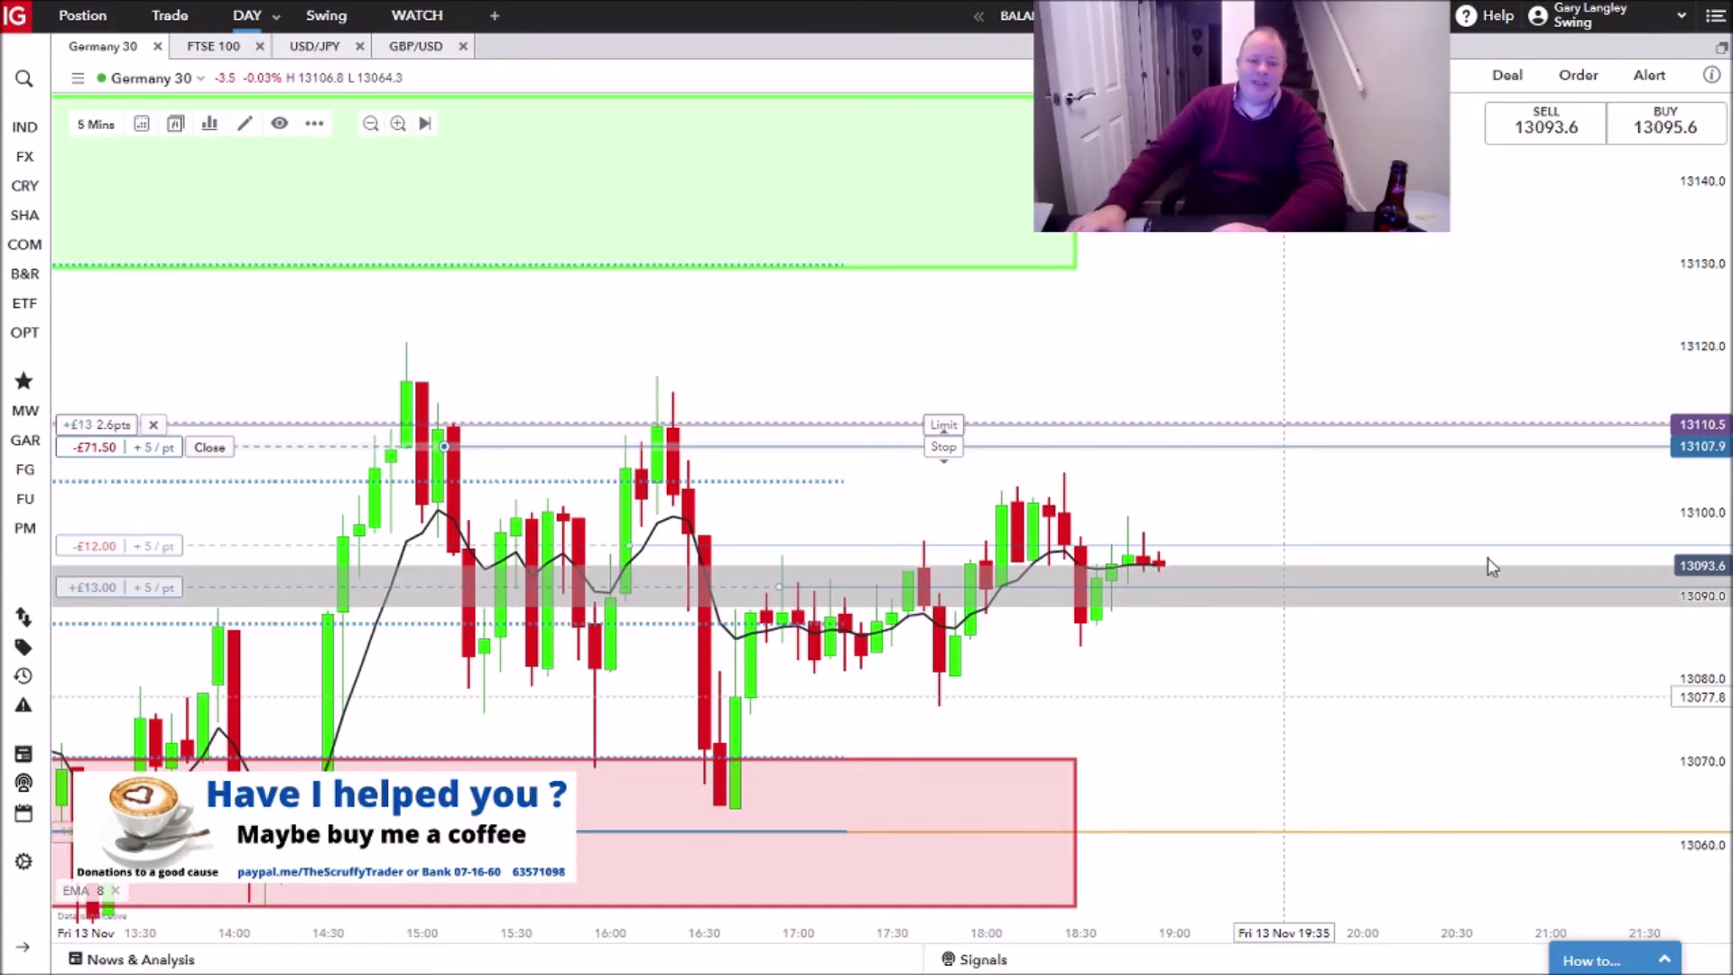
{"action": "left_click_drag", "start_coordinate": [1236, 397], "coordinate": [1036, 386]}
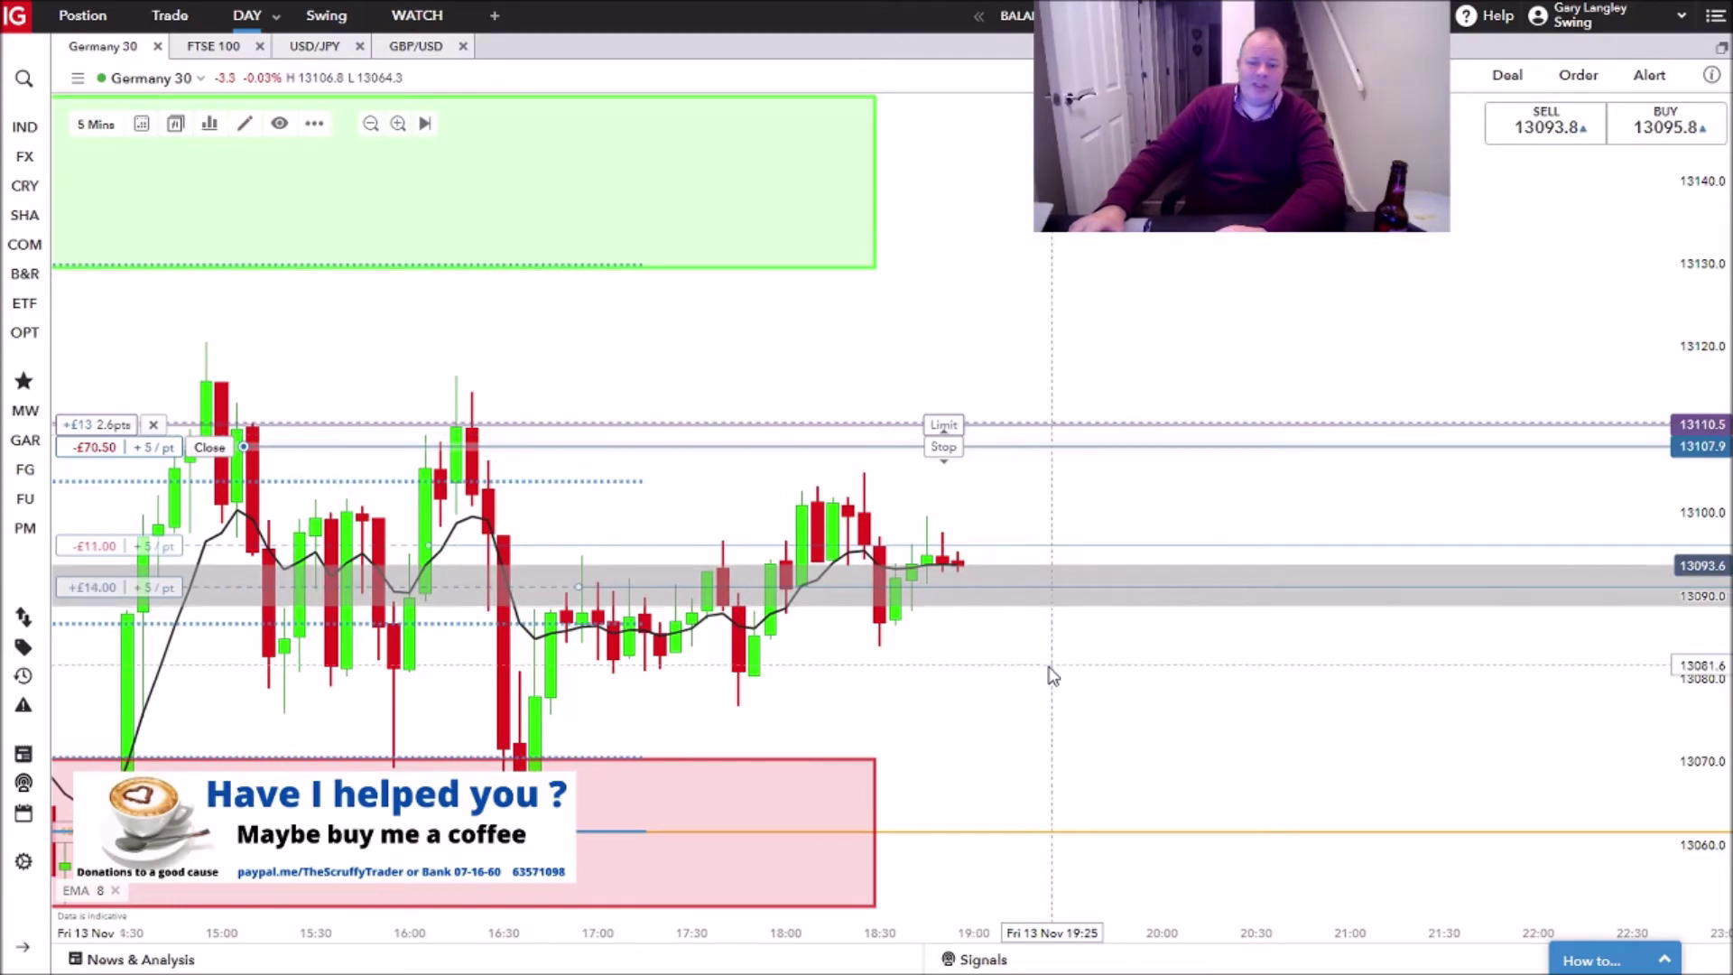
{"action": "left_click", "coordinate": [1045, 732]}
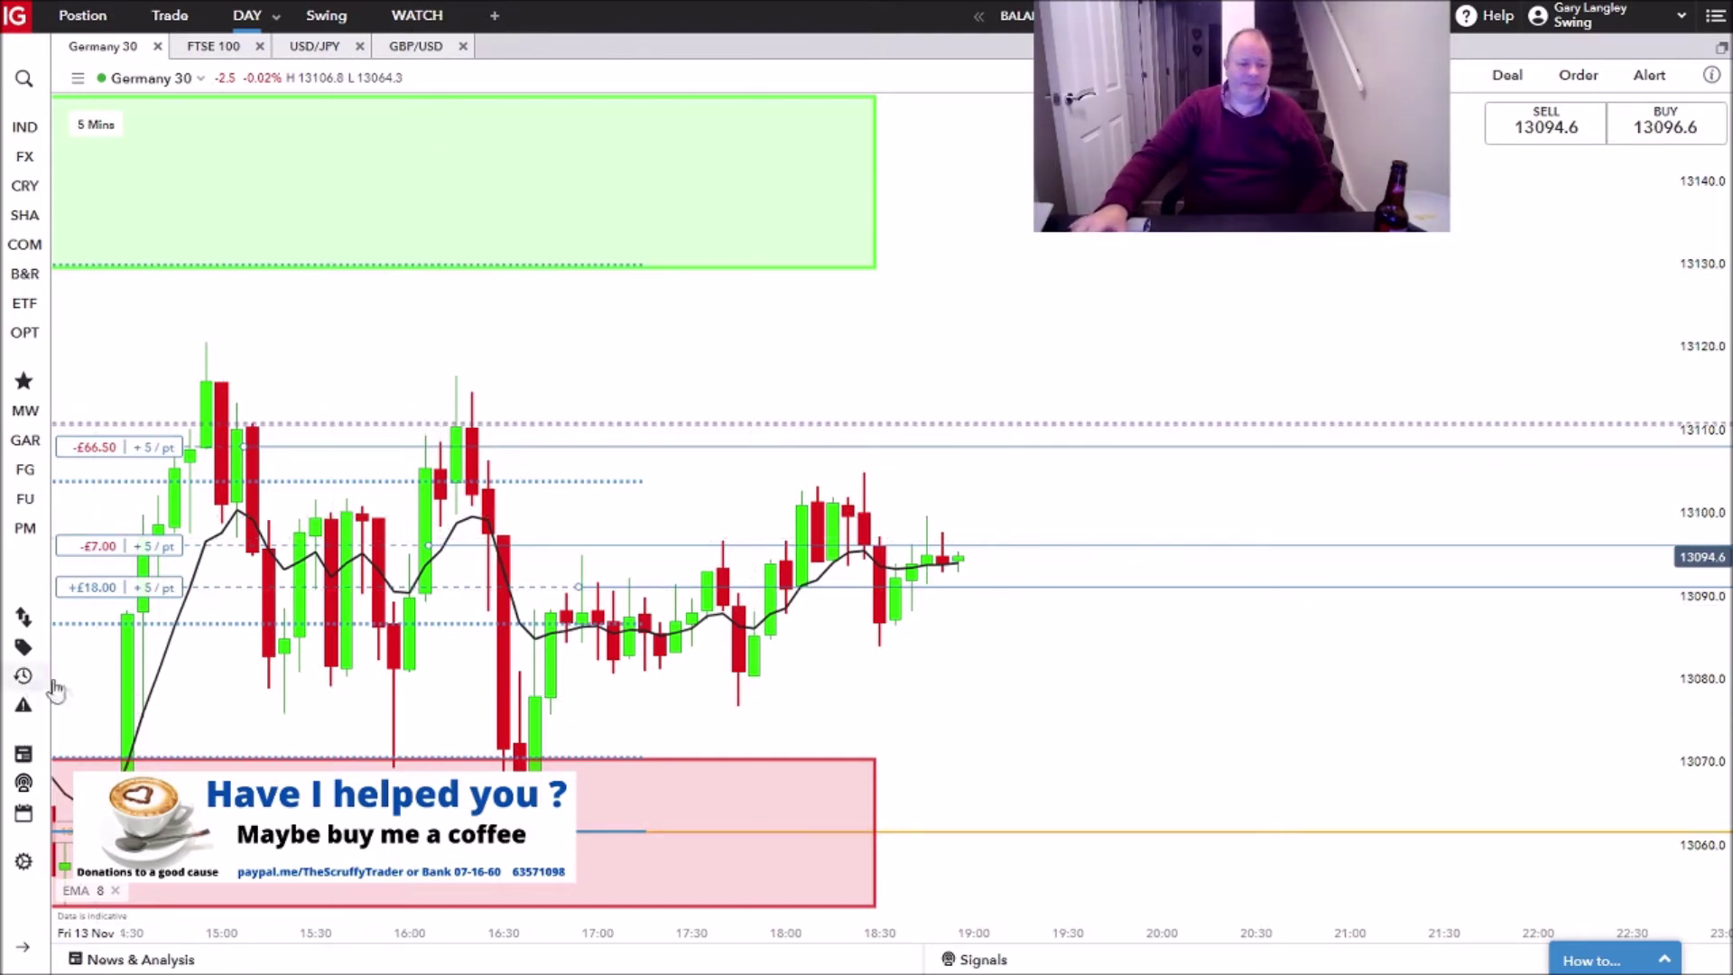
Review the trades closed in the last 24 hours in the trading history, then return to the chart.
{"action": "left_click", "coordinate": [24, 676]}
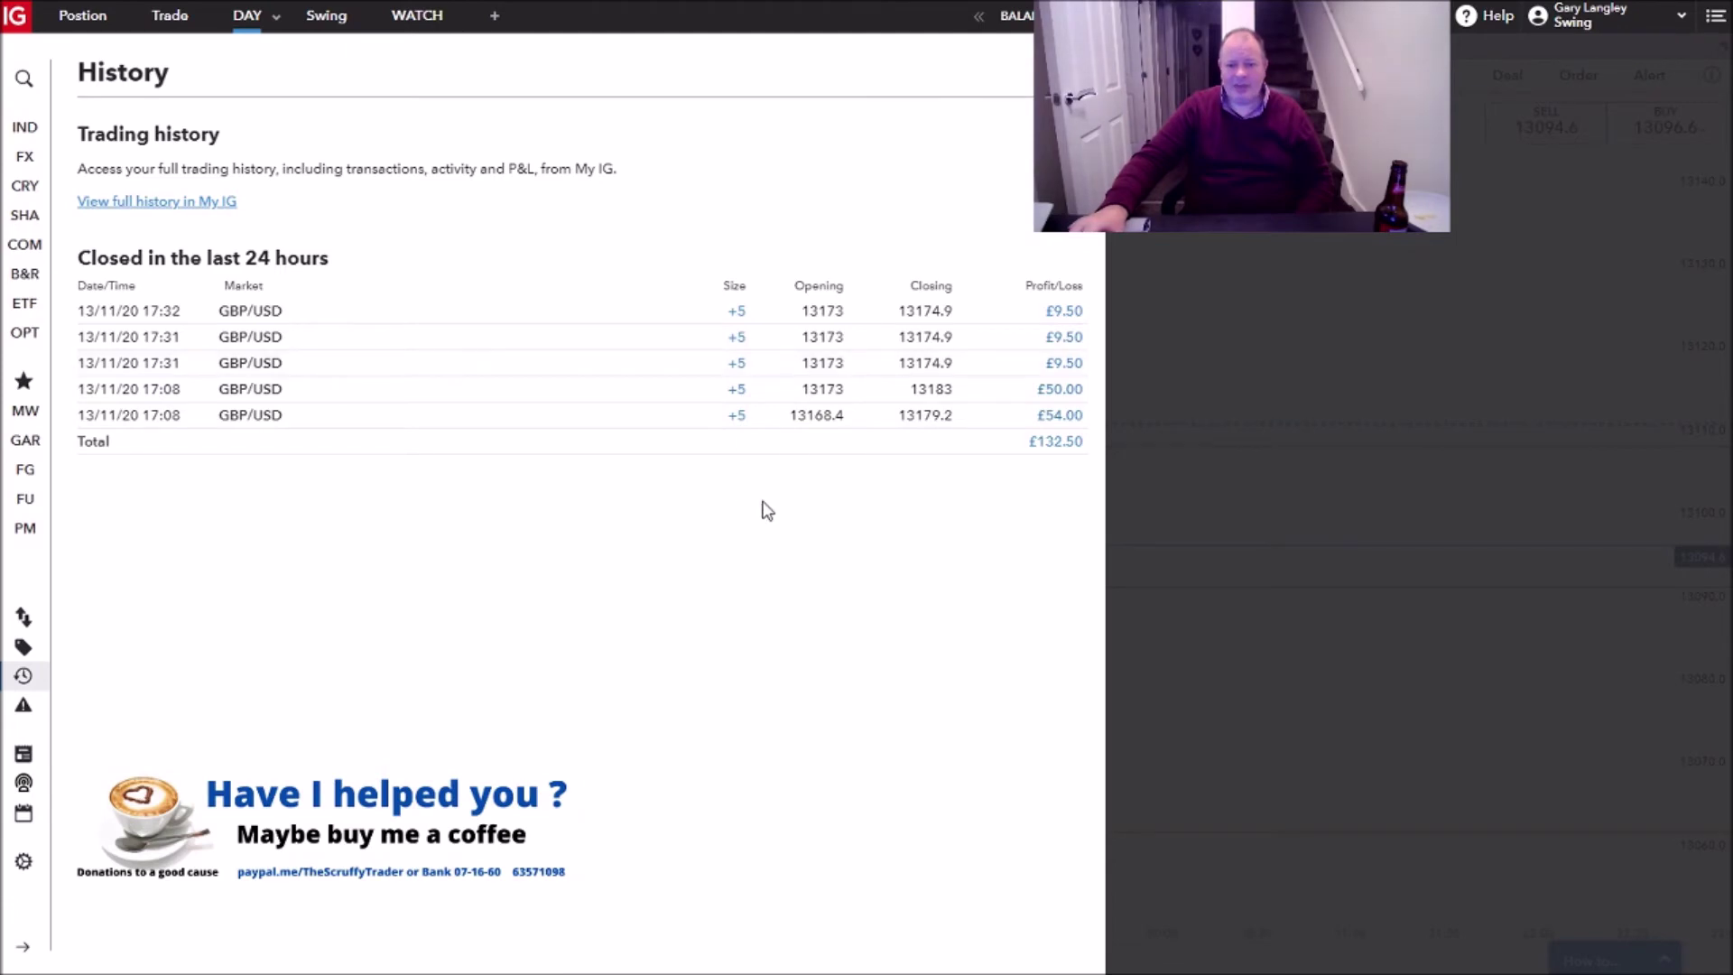
{"action": "left_click", "coordinate": [1173, 617]}
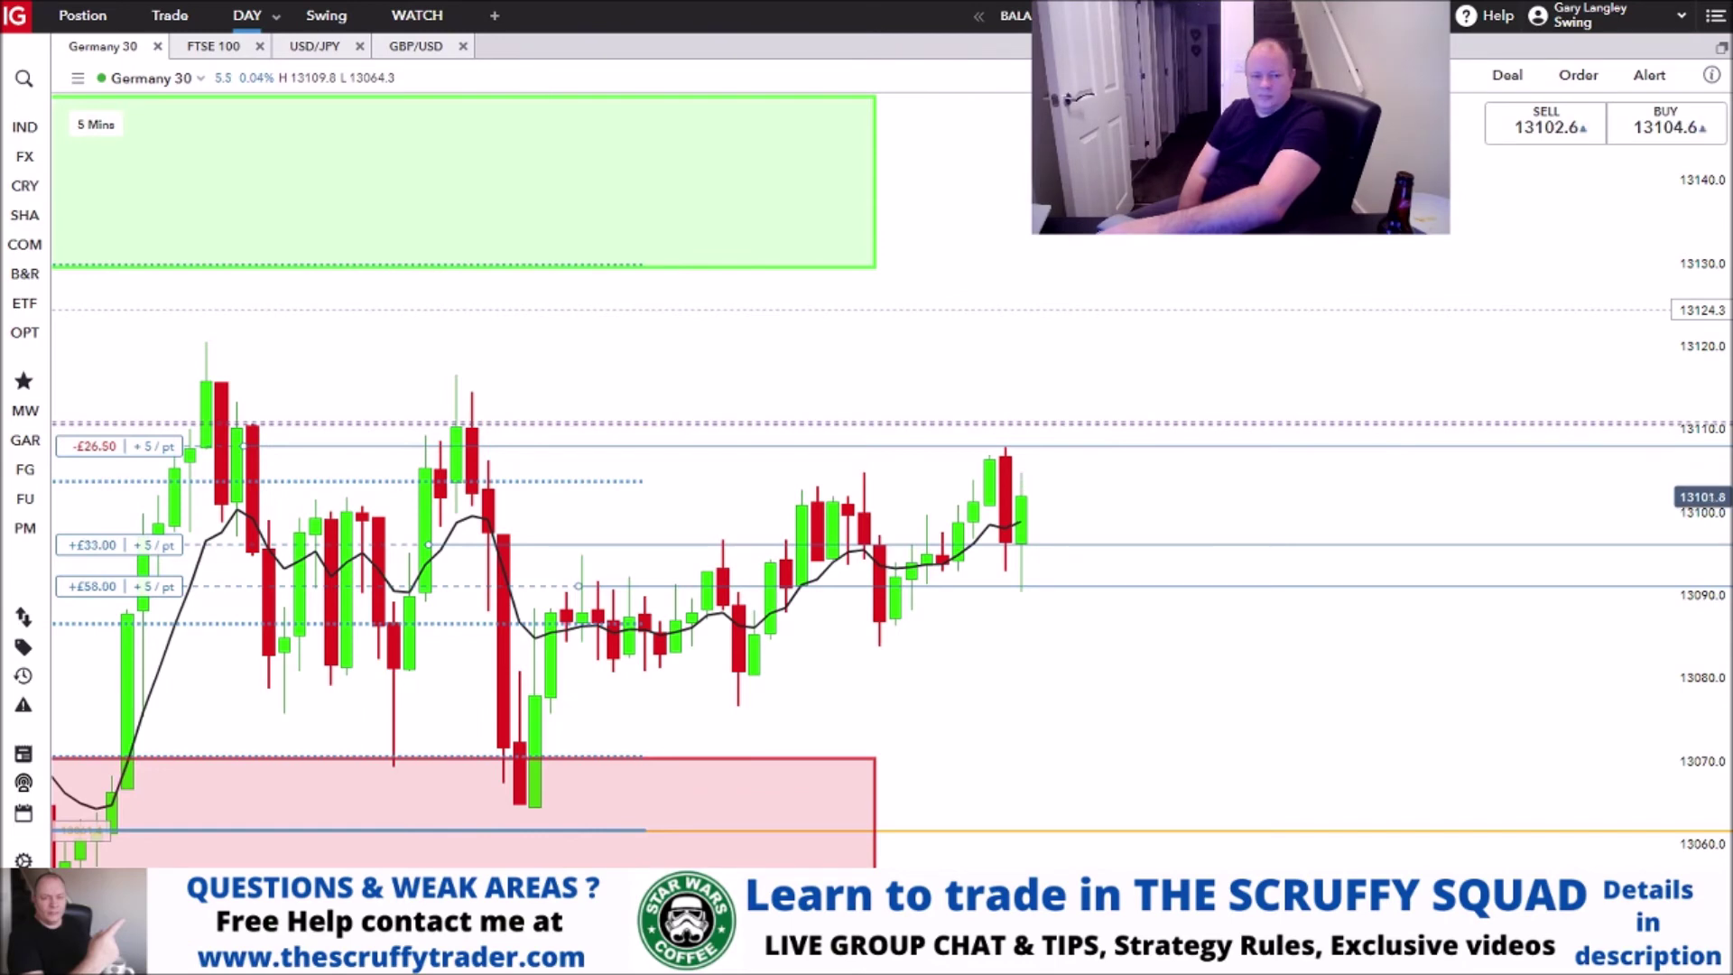
{"action": "key", "text": "XF86AudioLowerVolume"}
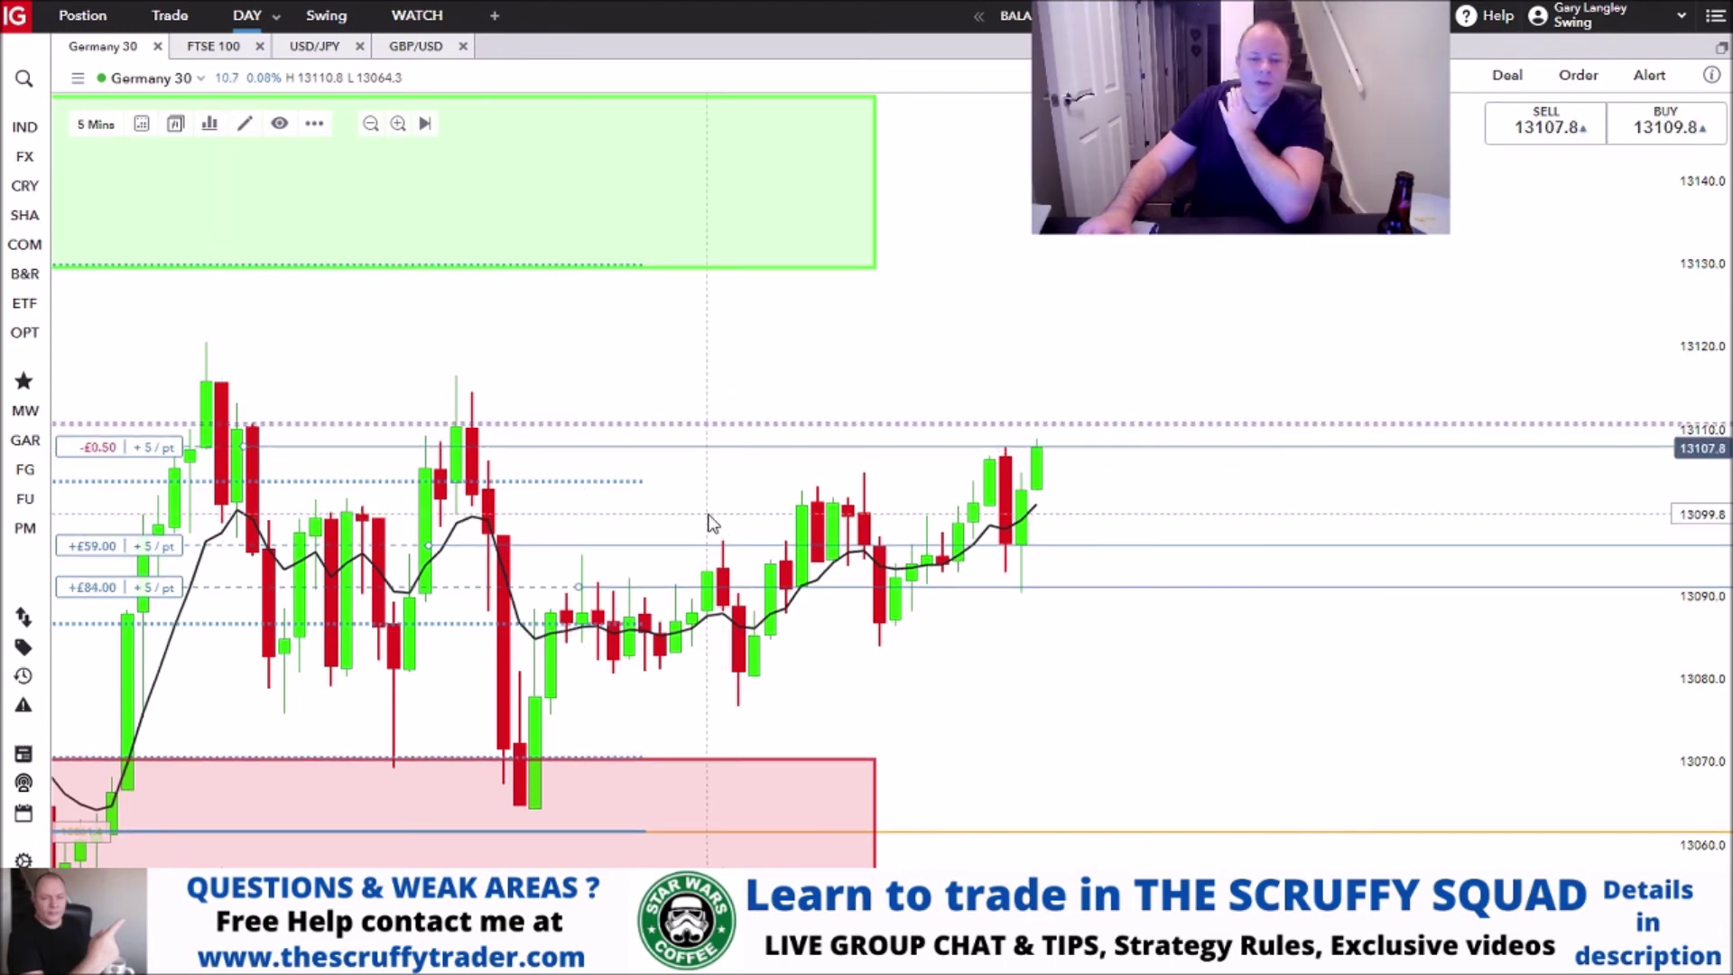
{"action": "left_click", "coordinate": [236, 447]}
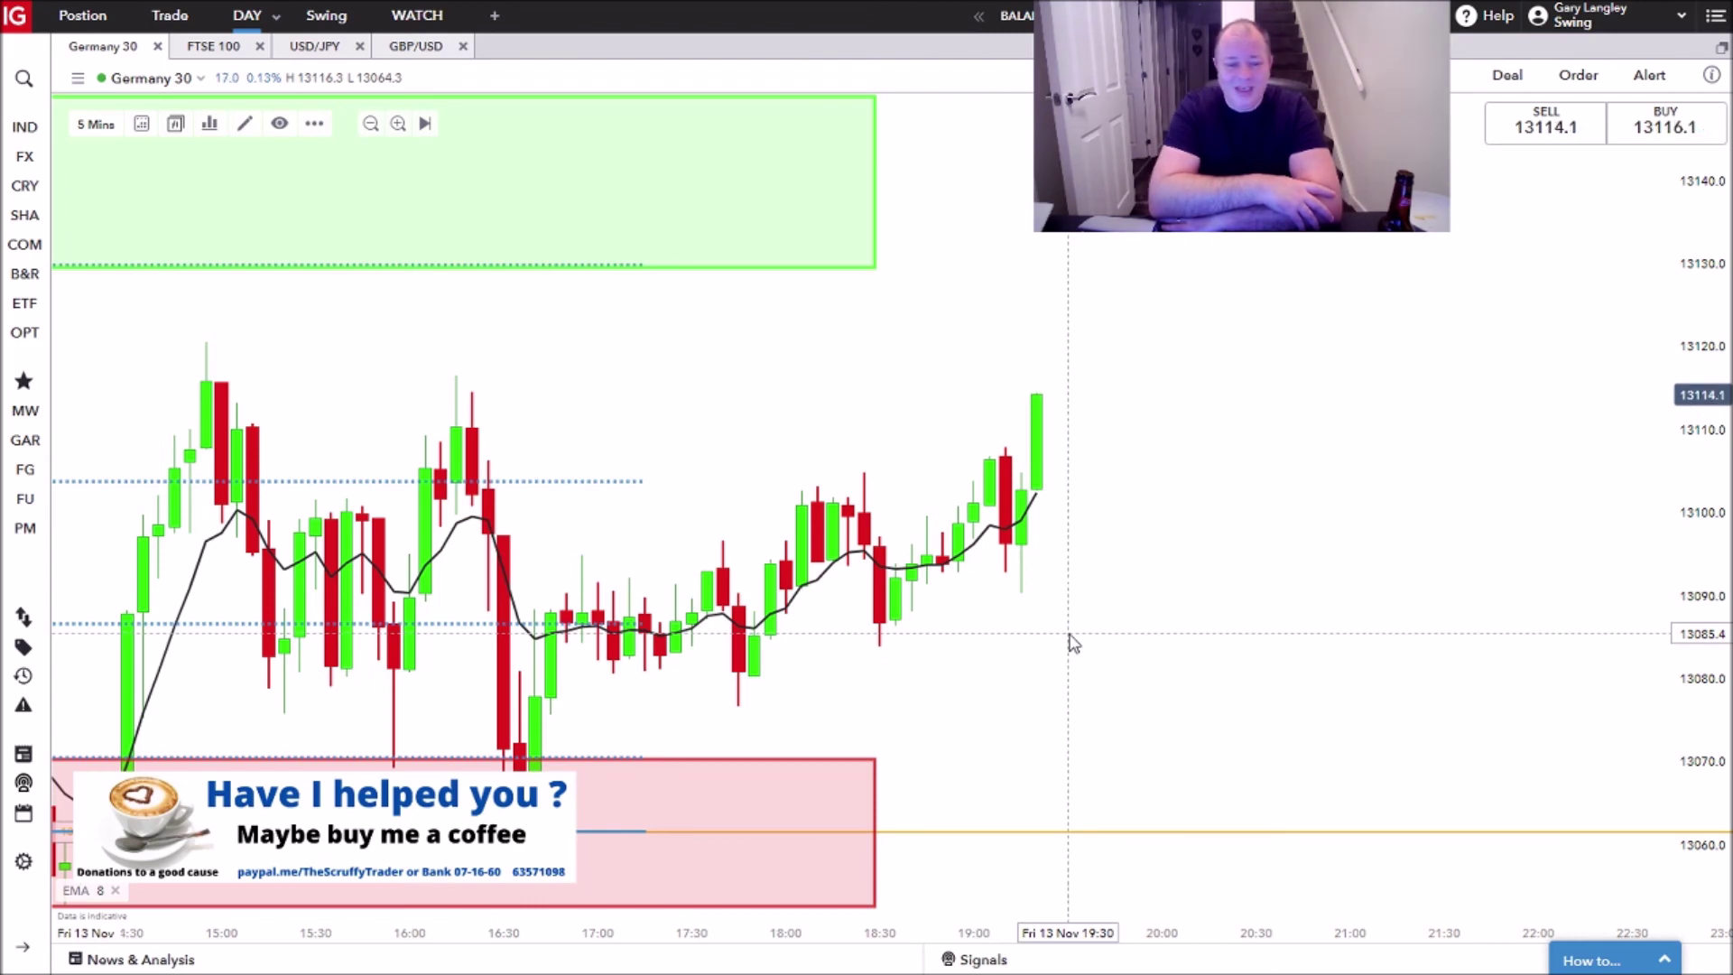
Check the trading history for the newly closed Germany 30 trades and their profit, and close the history.
{"action": "left_click", "coordinate": [24, 676]}
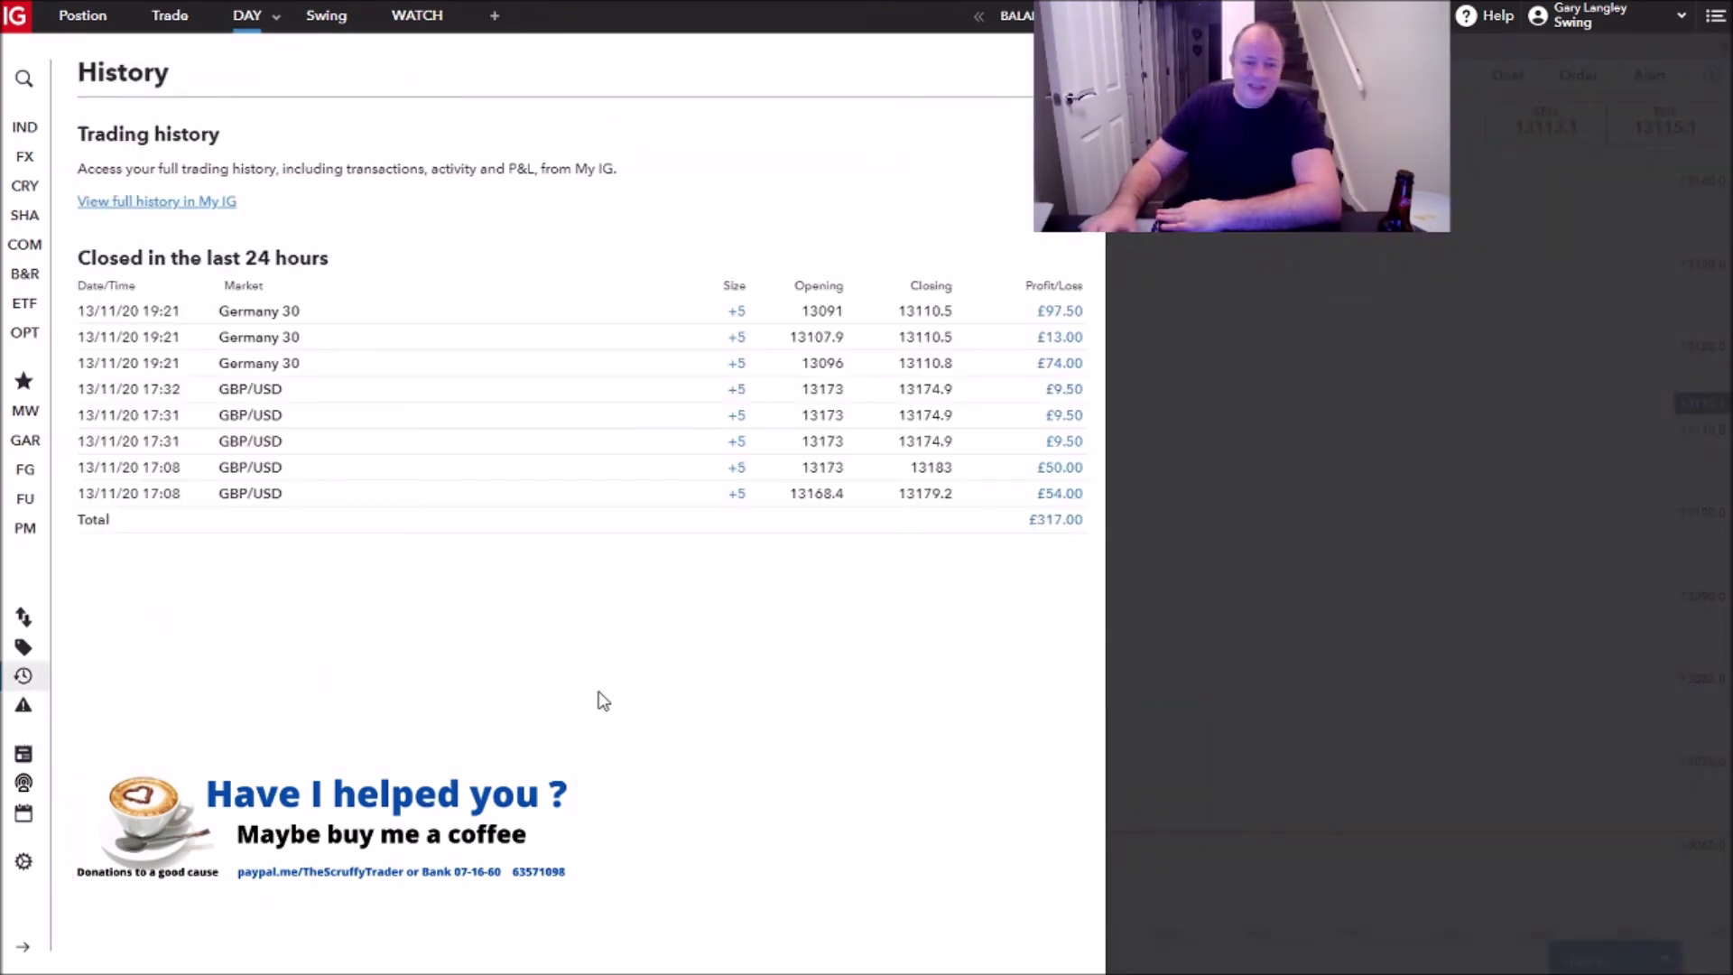
{"action": "left_click", "coordinate": [1172, 647]}
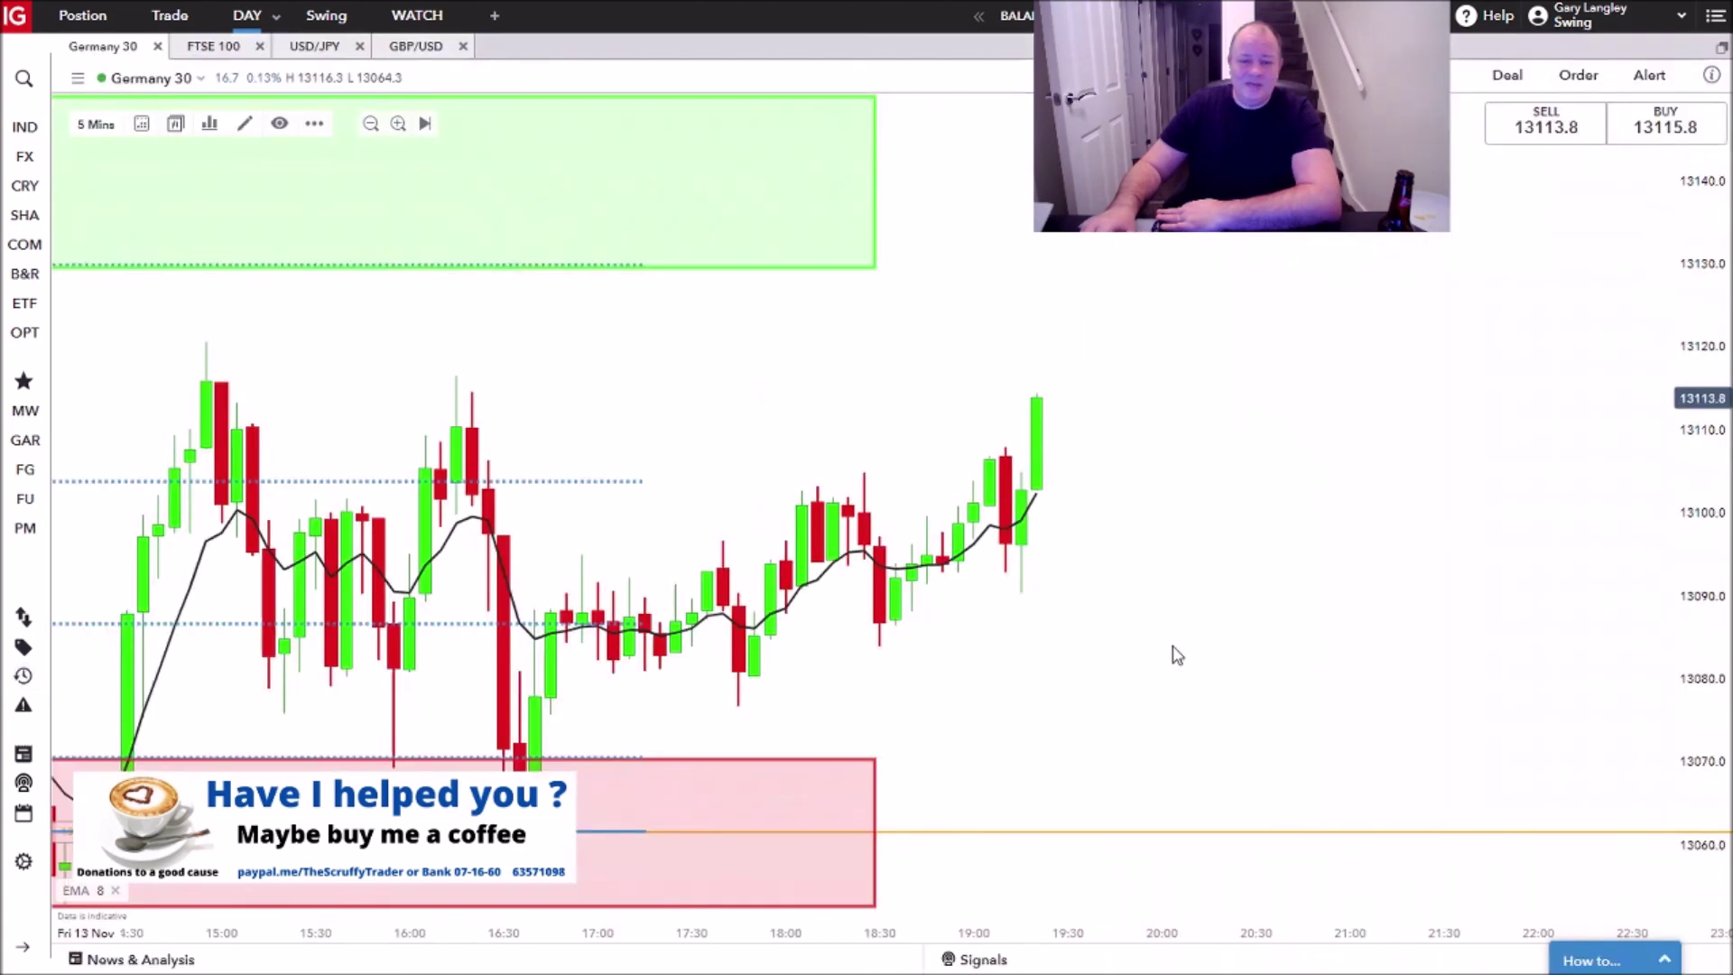